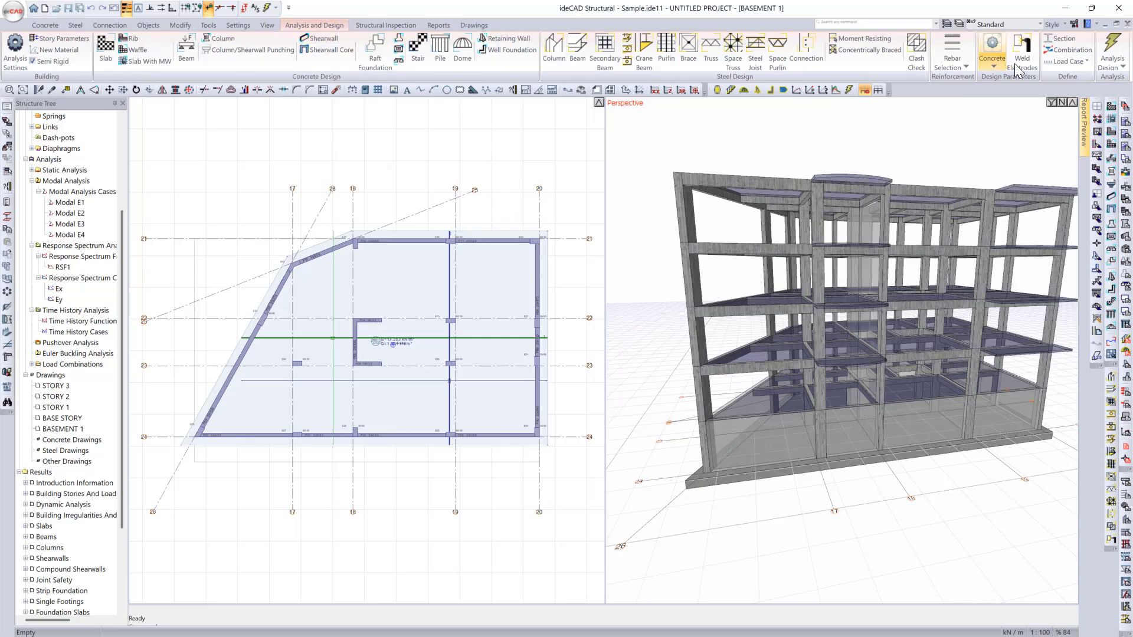
- Run the building's analysis and design, and dismiss the analysis status report when it is complete
click(1113, 52)
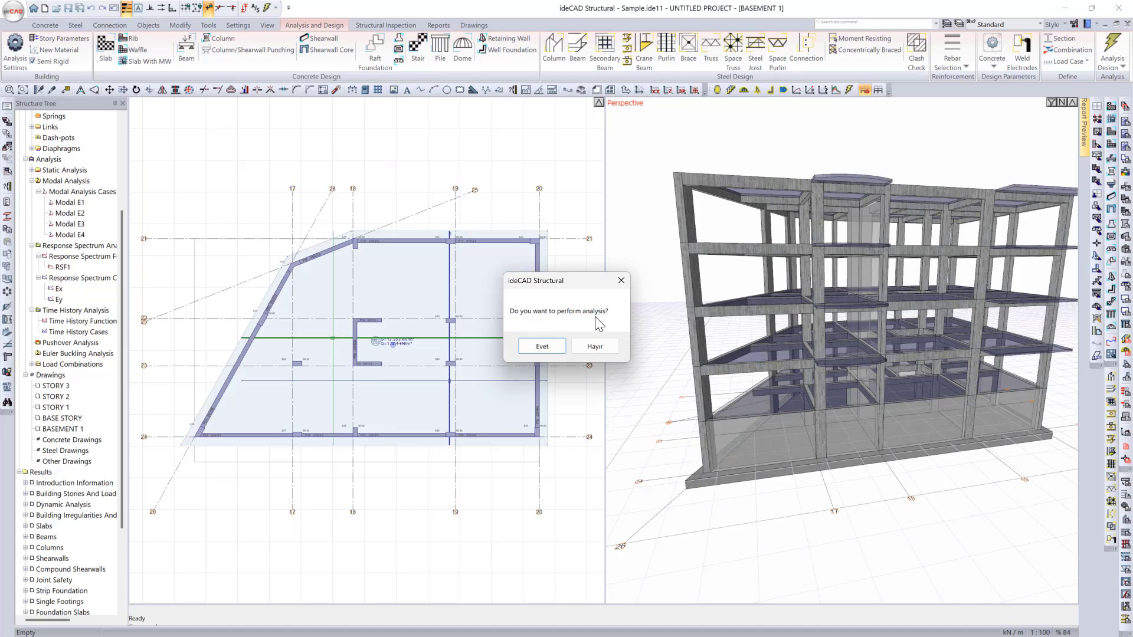
click(541, 346)
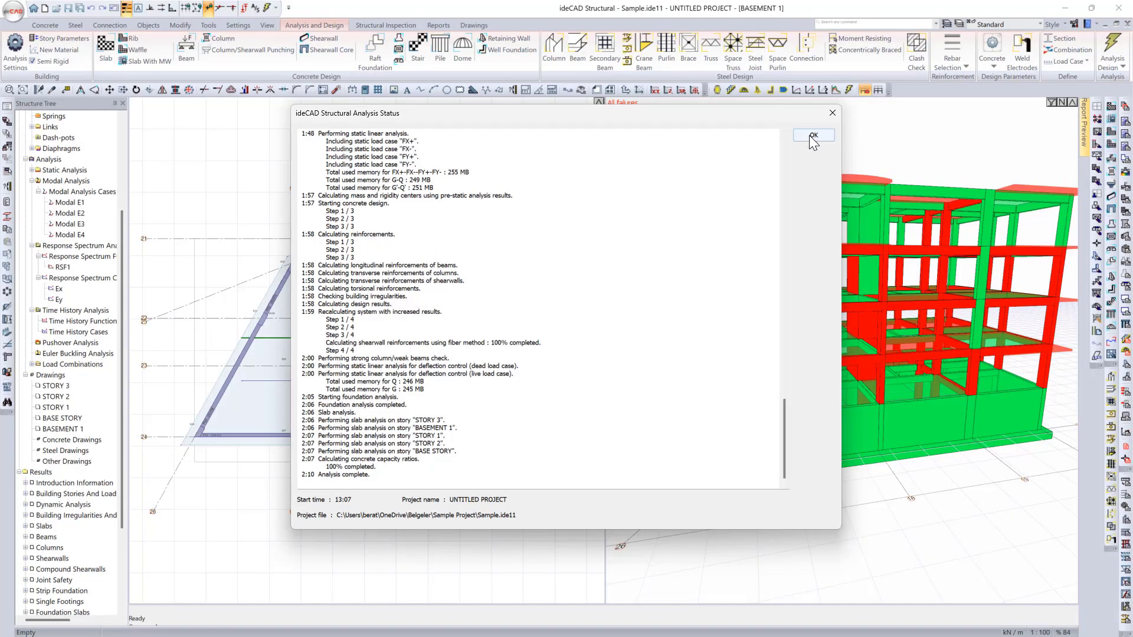
click(812, 137)
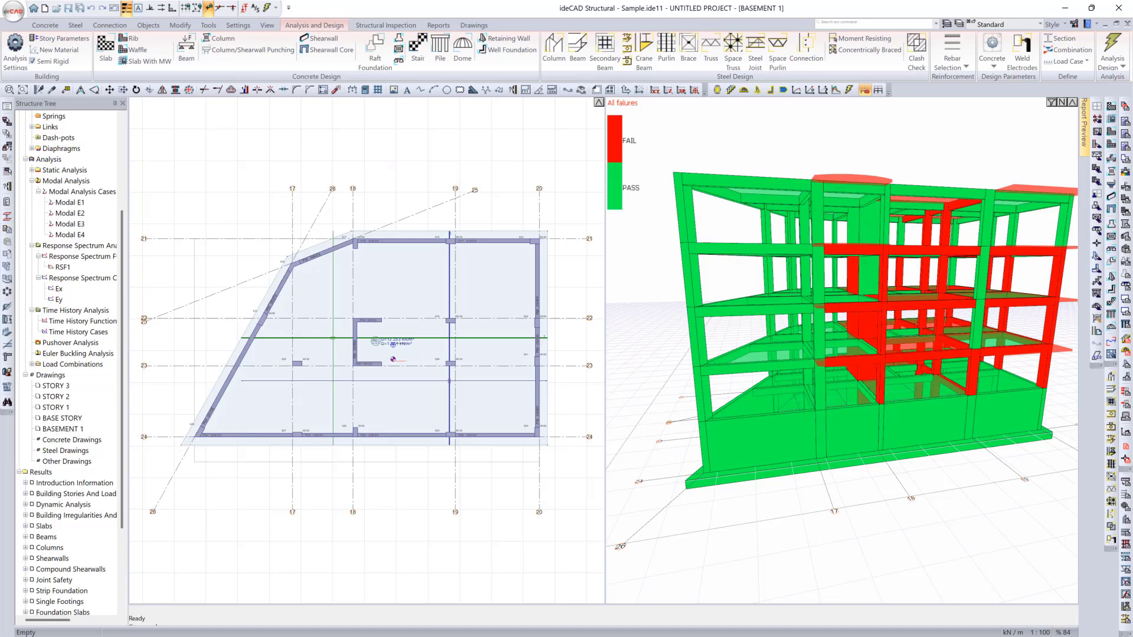
- Switch the plan view to STORY 1 and show its ceiling plan
click(52, 30)
click(43, 63)
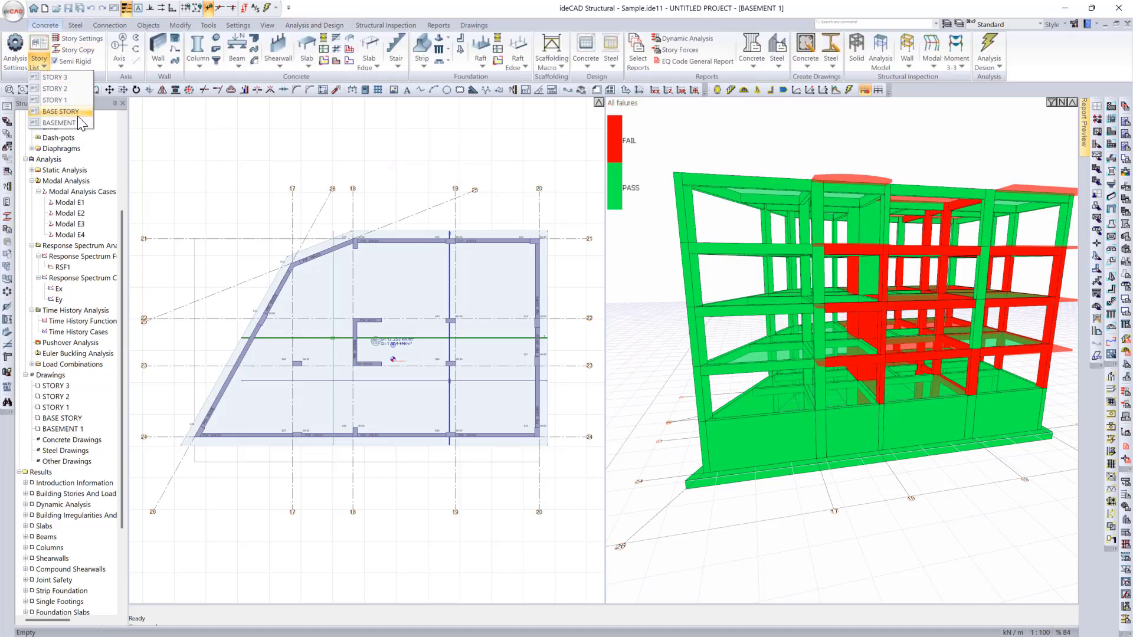
click(83, 101)
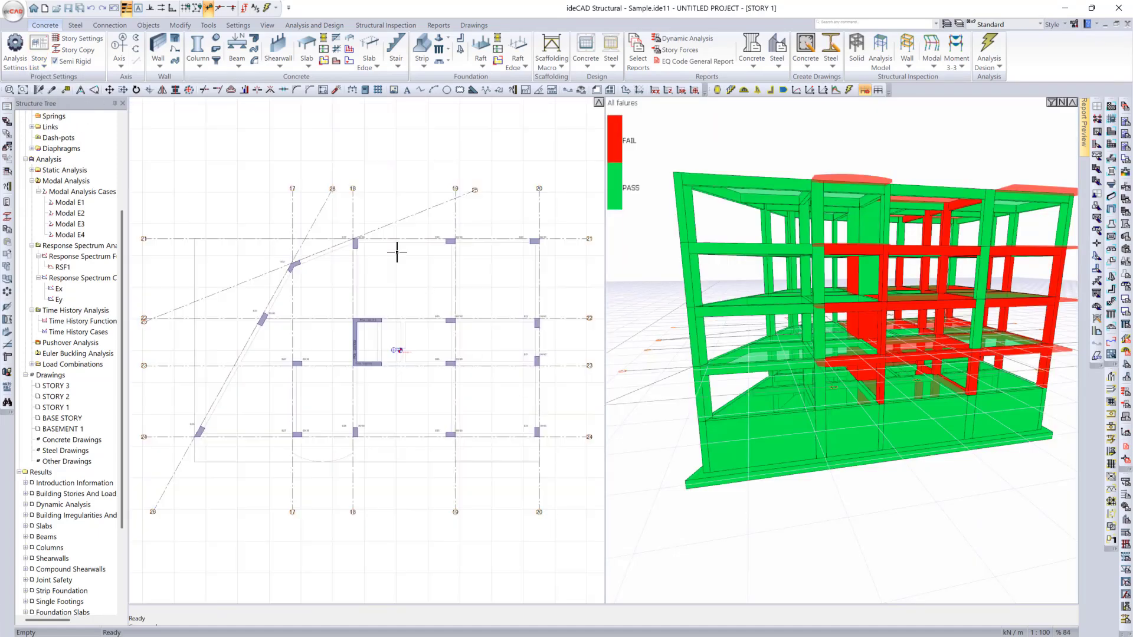
click(244, 8)
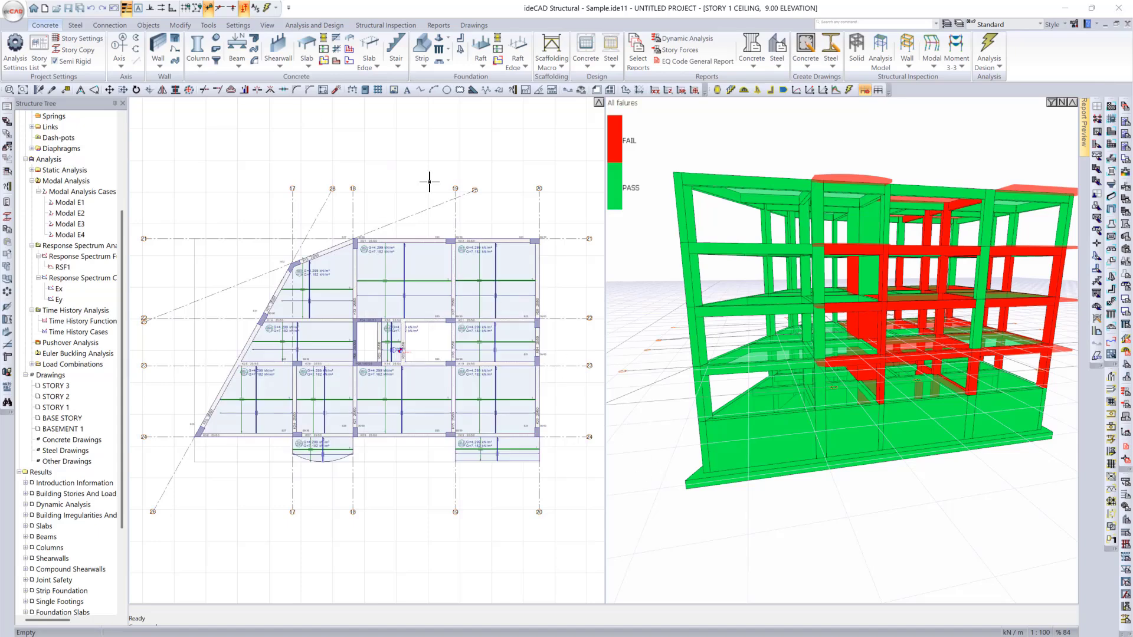
- Display the structural analysis model in the 3D view together with its visualization options
click(398, 26)
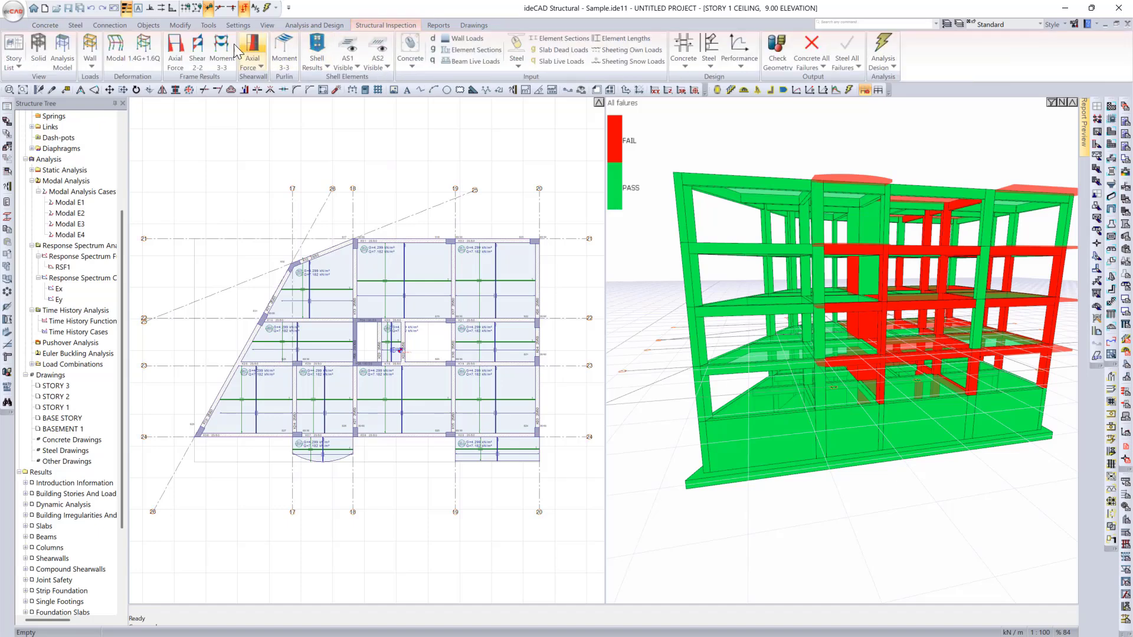
click(68, 54)
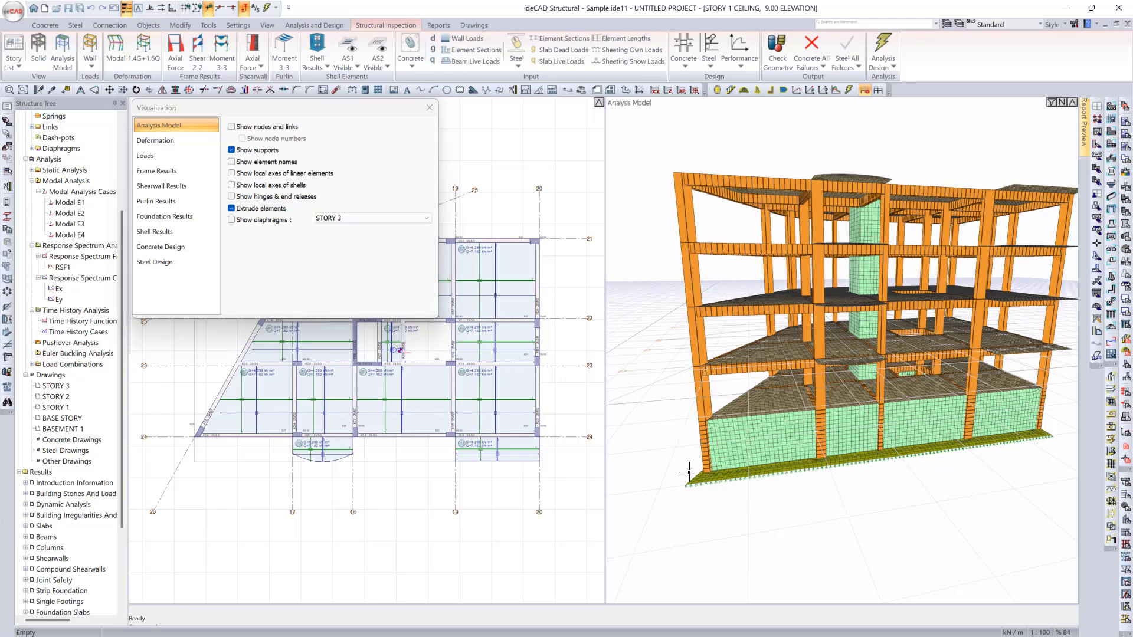
right_click(702, 533)
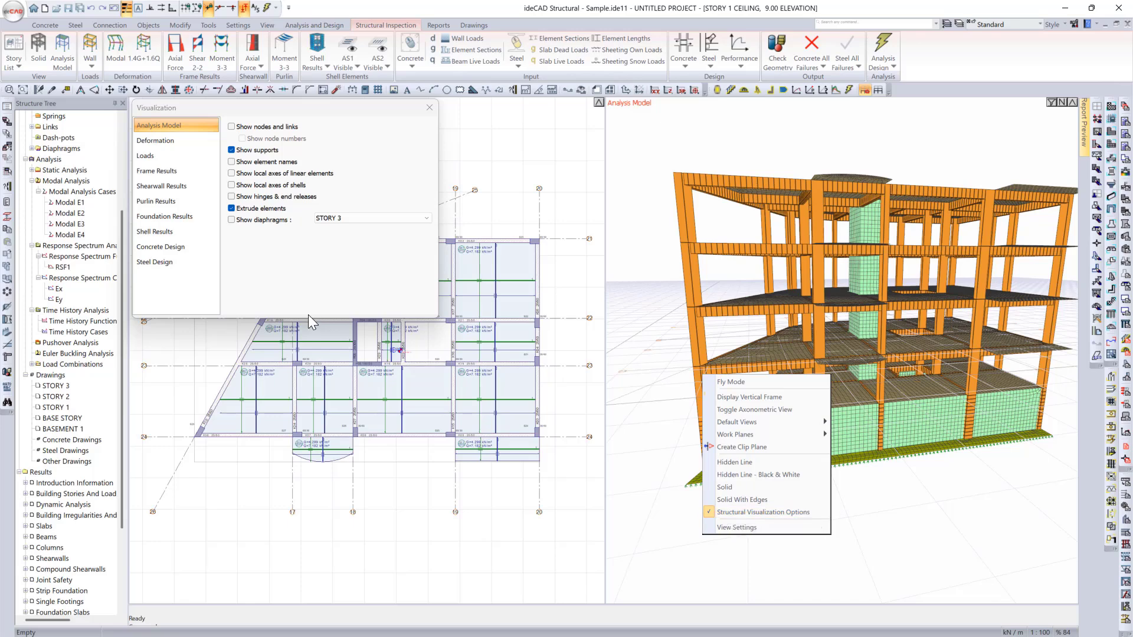
click(303, 295)
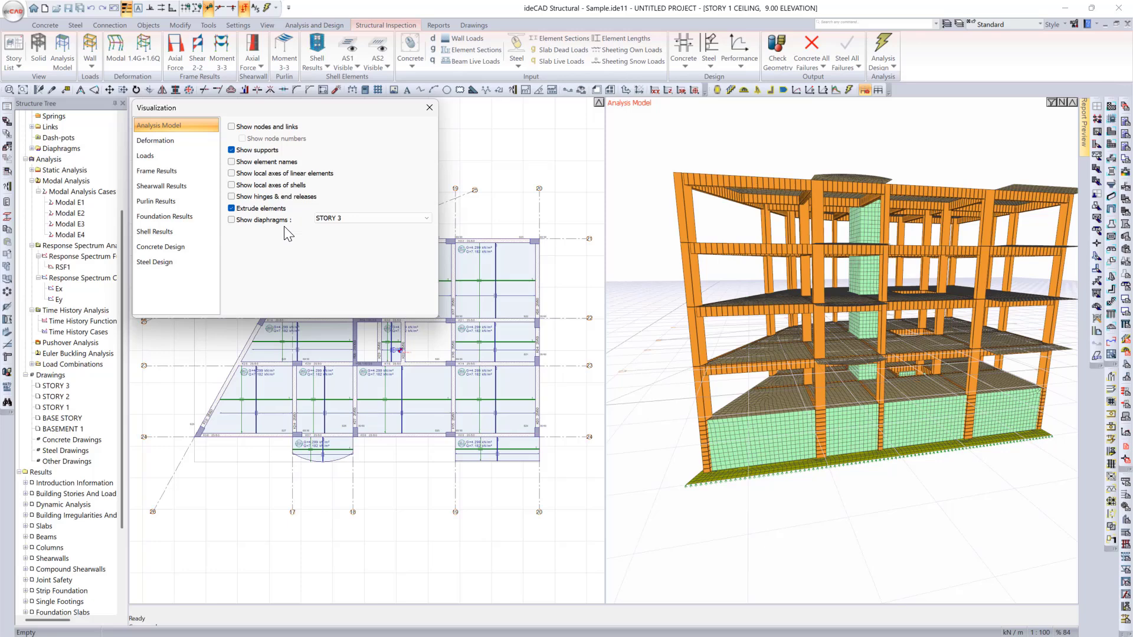
- Show nodes and links, and toggle the supports off and back on to inspect the links at the foundation corner
click(256, 127)
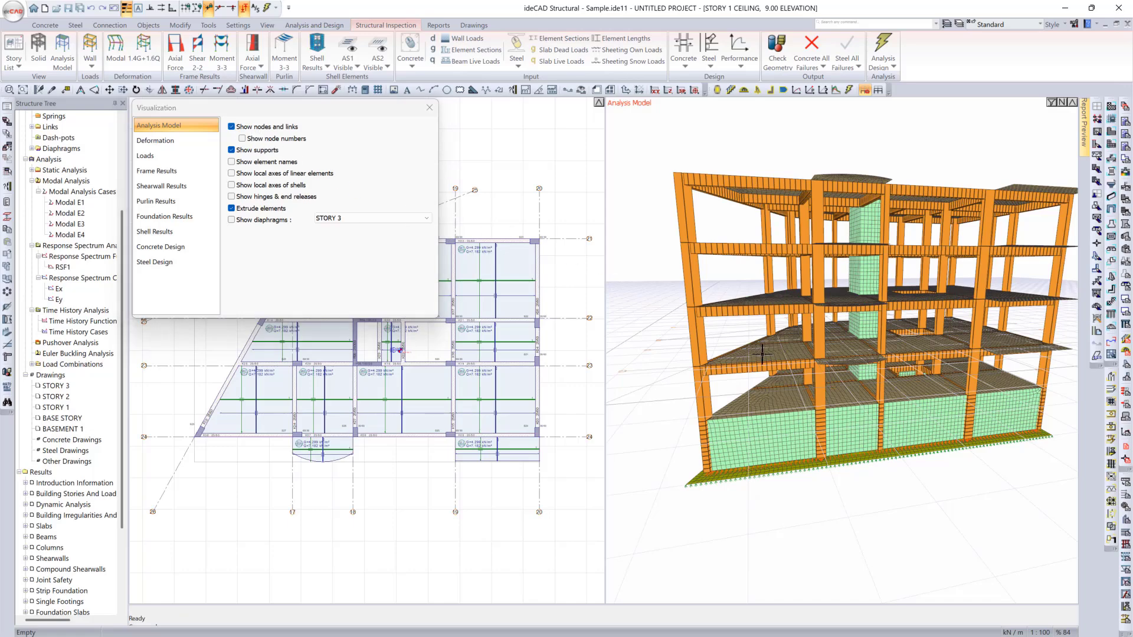
ctrl+middle_drag(763, 364, 880, 411)
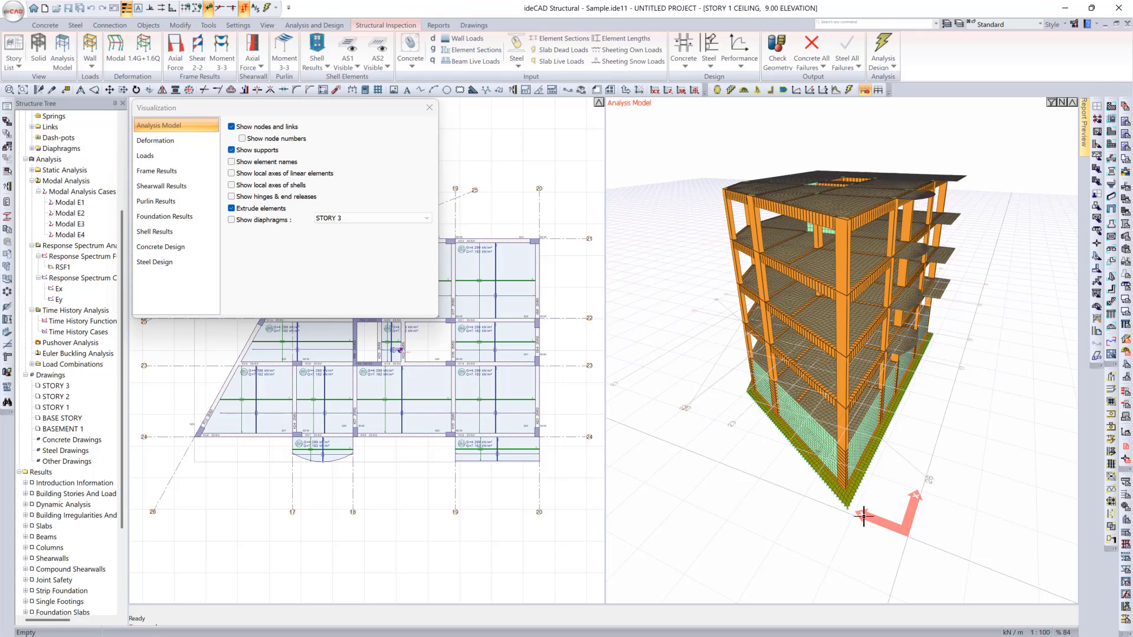
scroll(858, 510, up, 6)
middle_drag(770, 443, 764, 422)
click(266, 151)
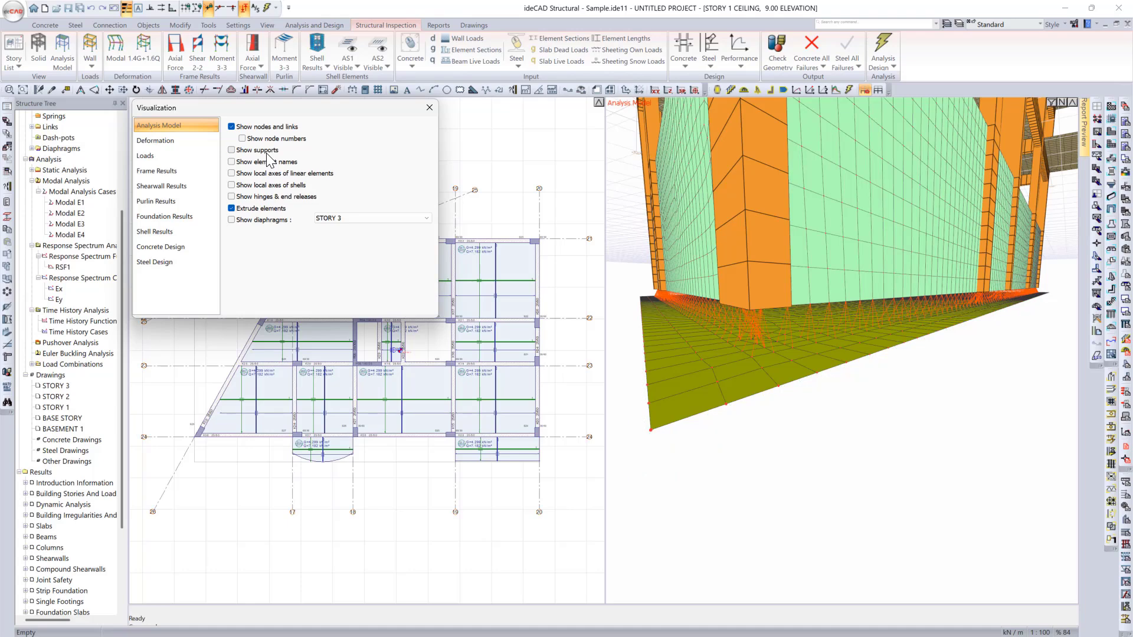
click(267, 151)
scroll(780, 407, down, 8)
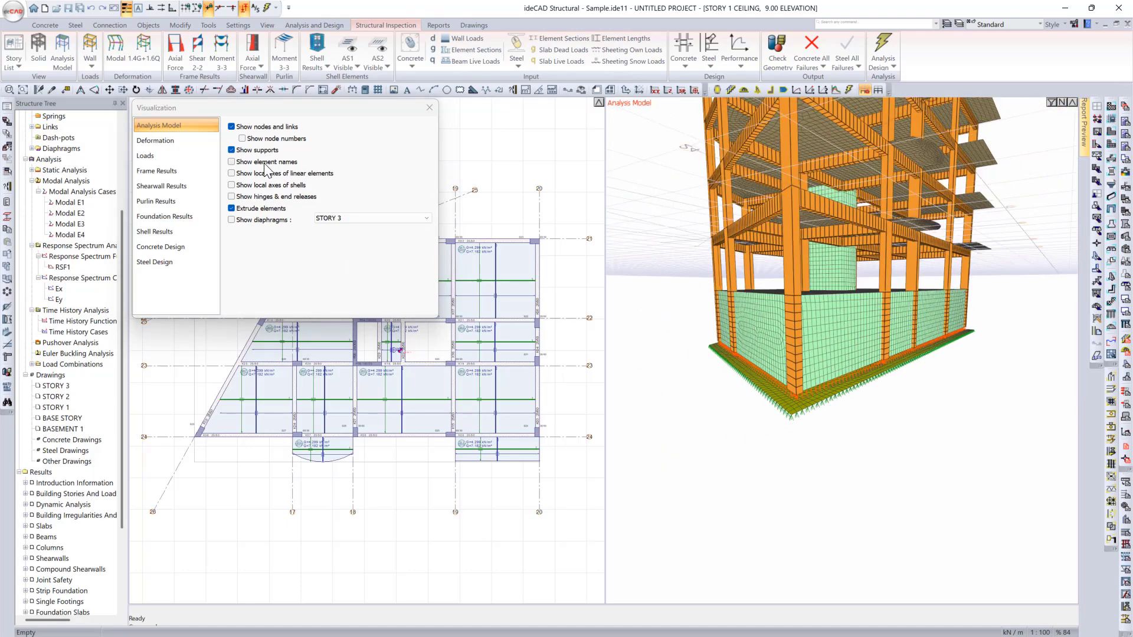
- Show the element names on the analysis model and inspect them from the basement up to the whole building
click(266, 165)
scroll(898, 346, up, 3)
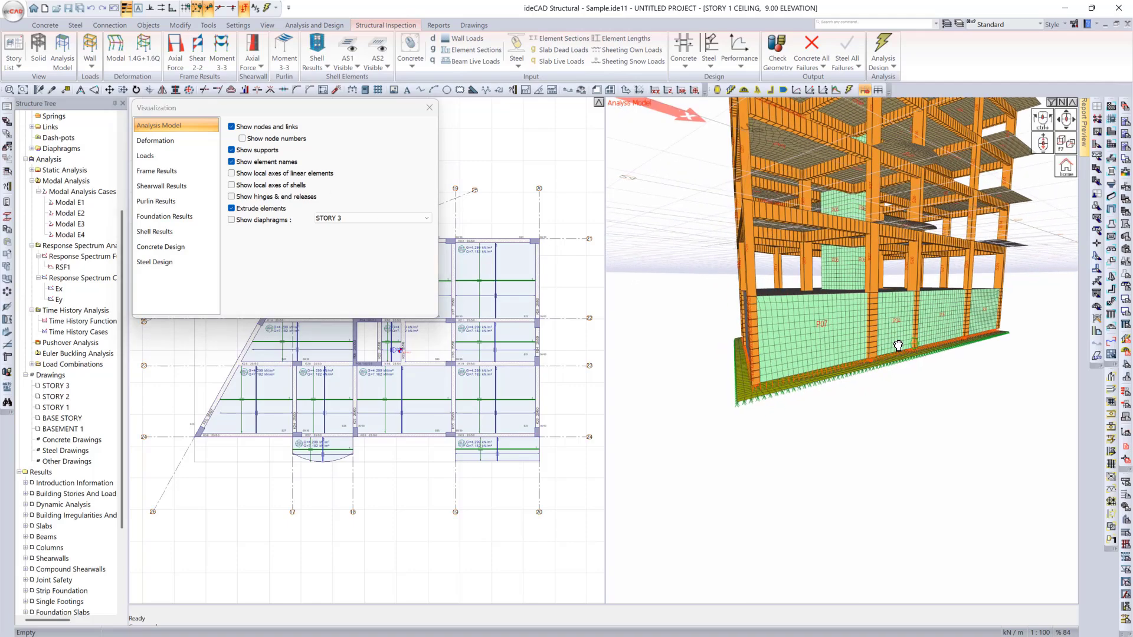
ctrl+middle_drag(898, 346, 859, 484)
scroll(857, 482, down, 2)
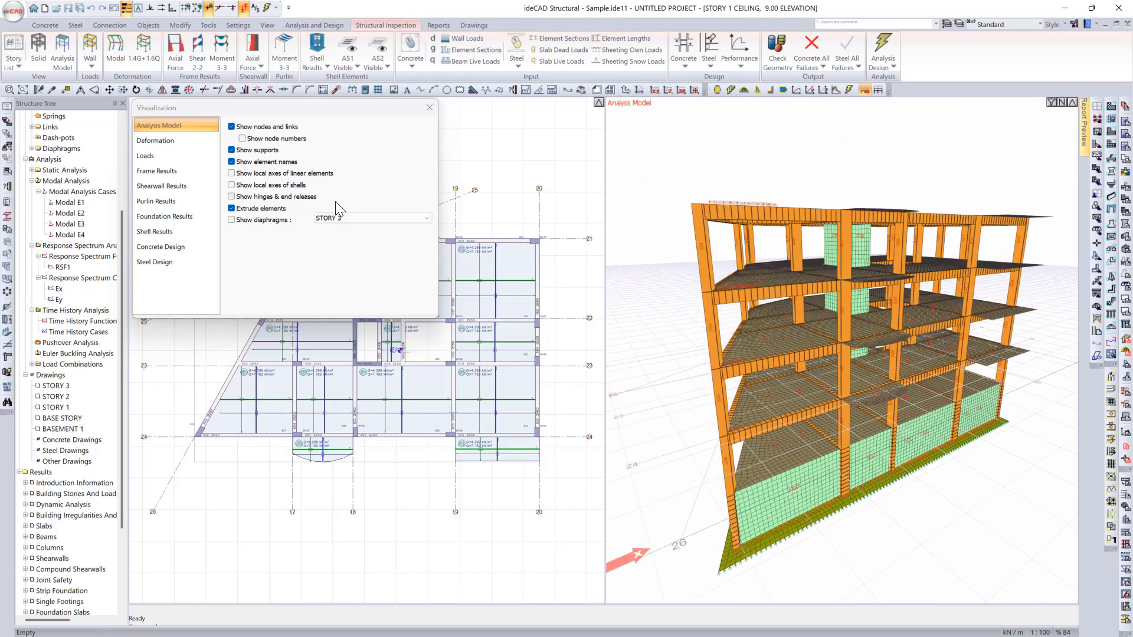
- Show the local axes of linear elements and inspect them on the top-story beams and columns
click(319, 174)
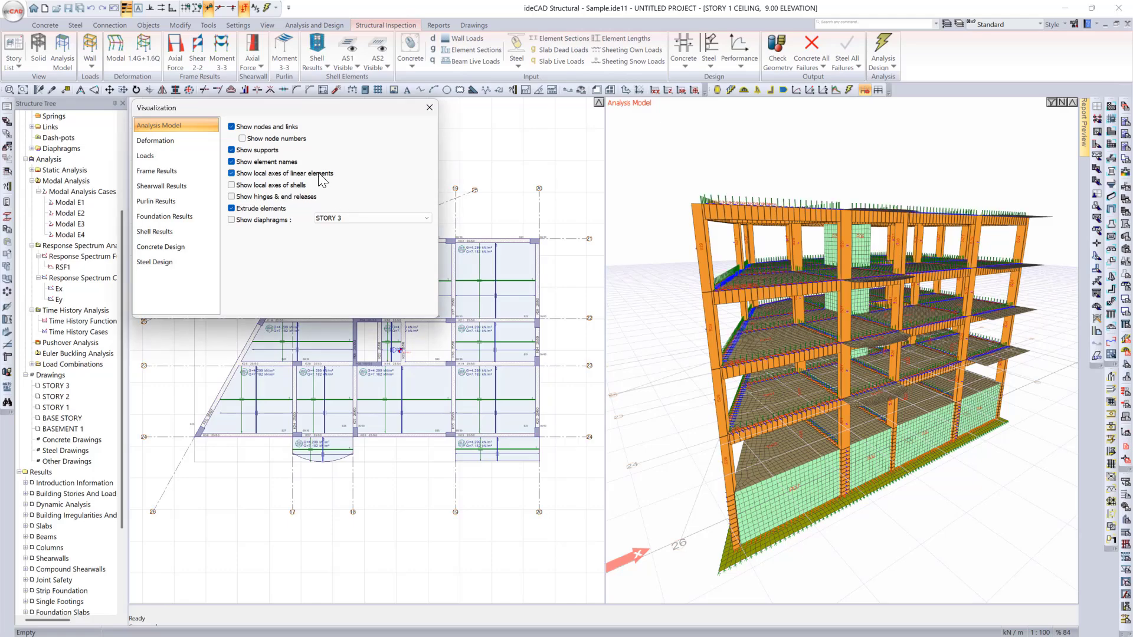
ctrl+middle_drag(837, 396, 856, 422)
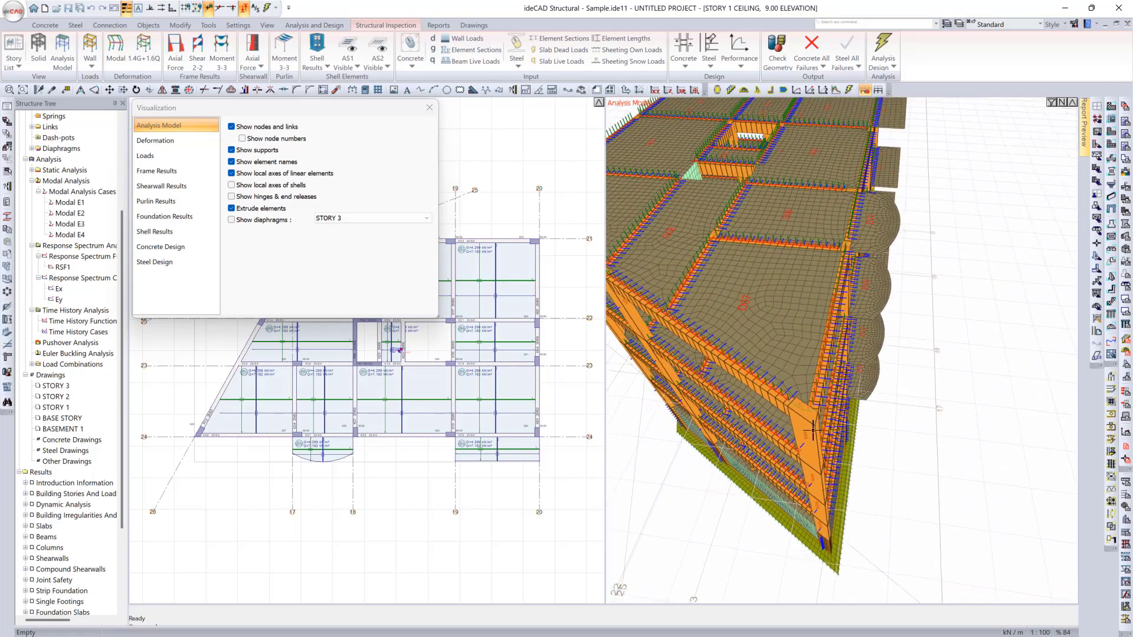
scroll(791, 385, up, 5)
ctrl+middle_drag(790, 386, 942, 413)
scroll(941, 413, down, 8)
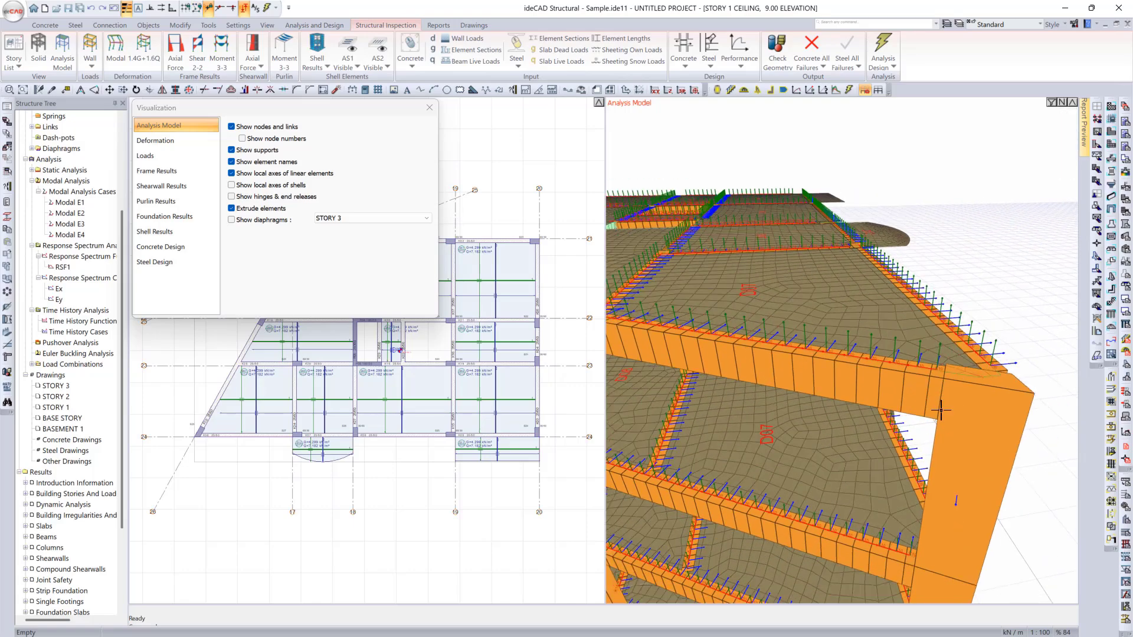
middle_drag(862, 402, 878, 352)
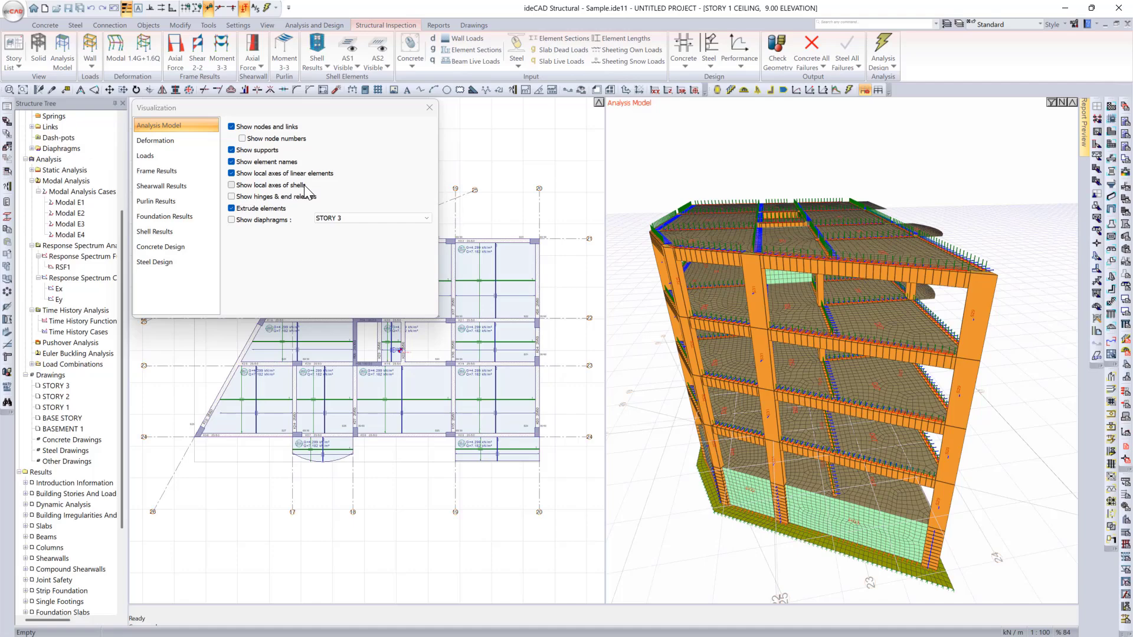
- Show the local axes of shells and inspect them on the mesh of top slab D07
click(232, 185)
scroll(888, 242, up, 1)
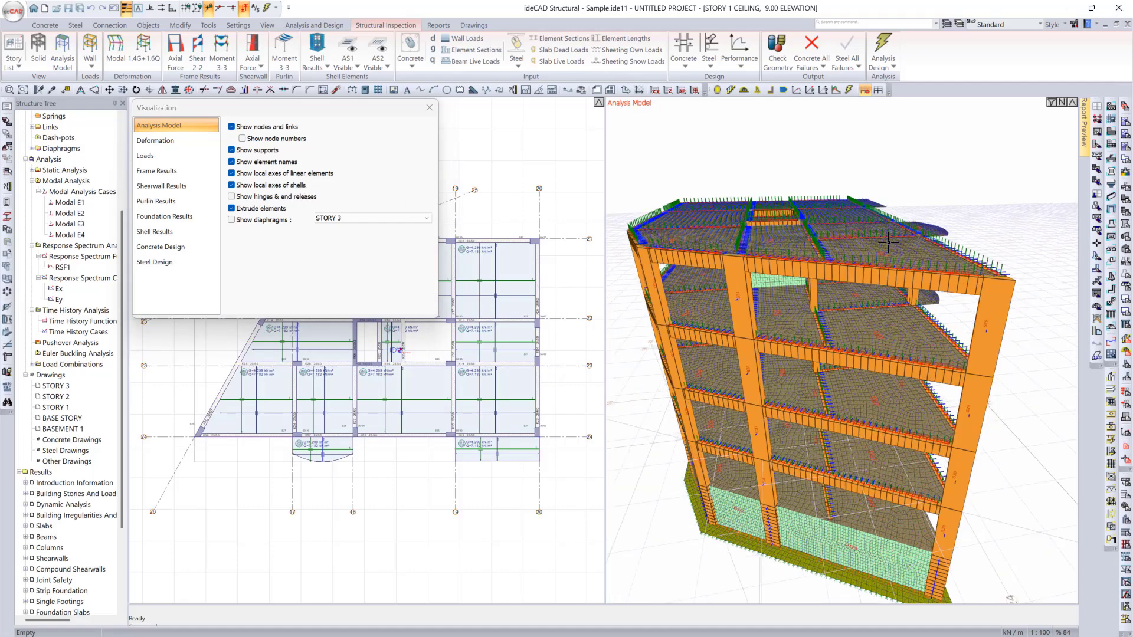
scroll(888, 242, up, 10)
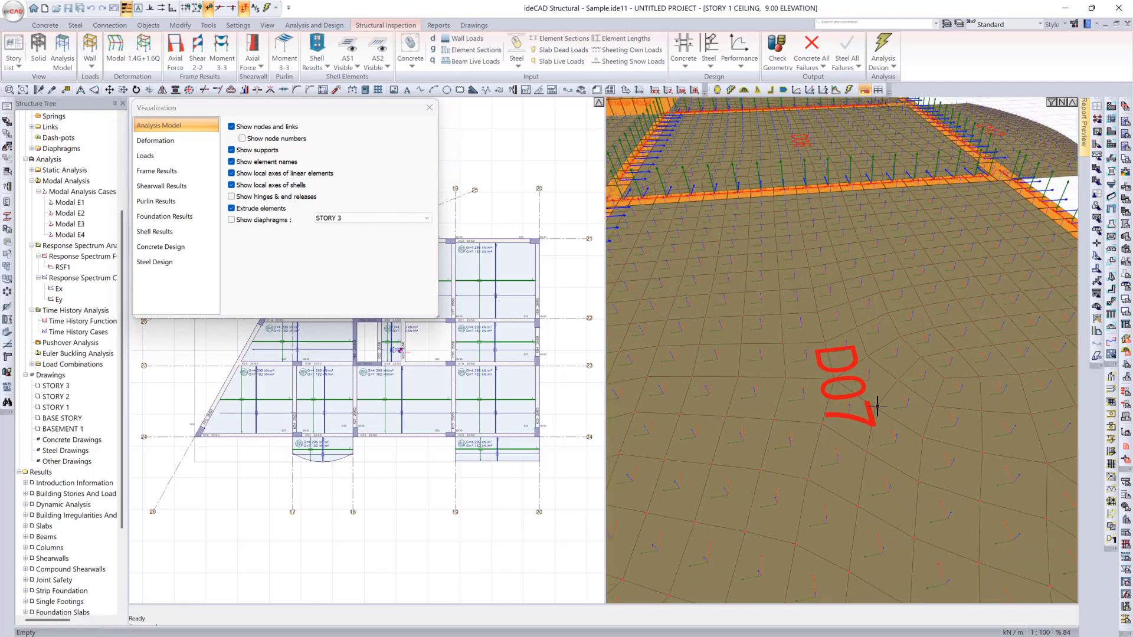
scroll(873, 378, up, 3)
scroll(880, 331, down, 10)
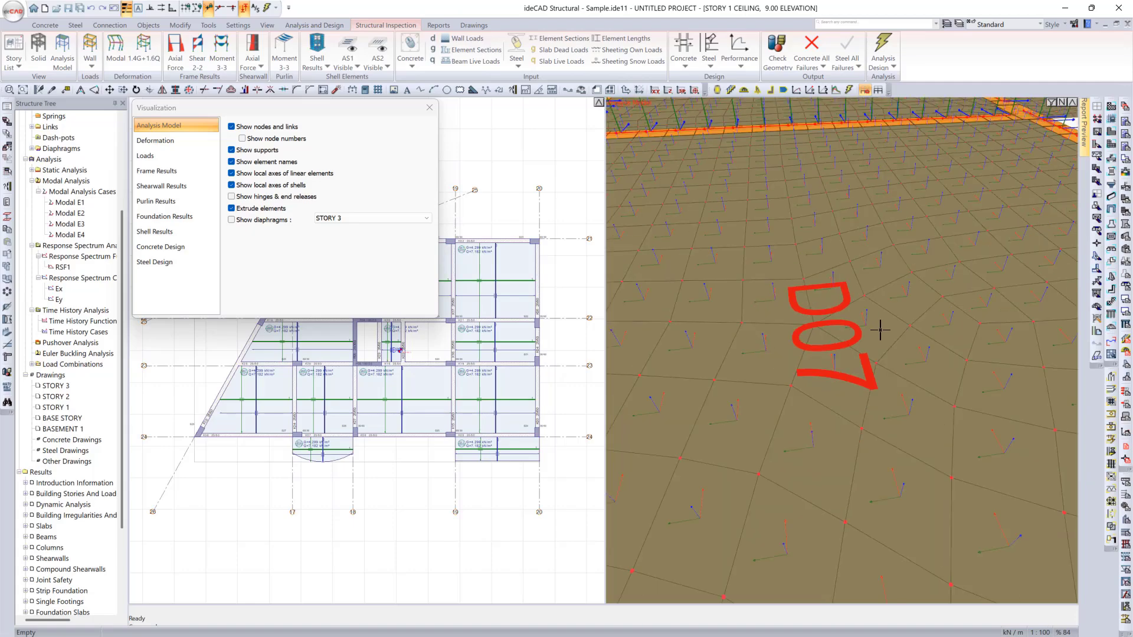
scroll(880, 331, down, 5)
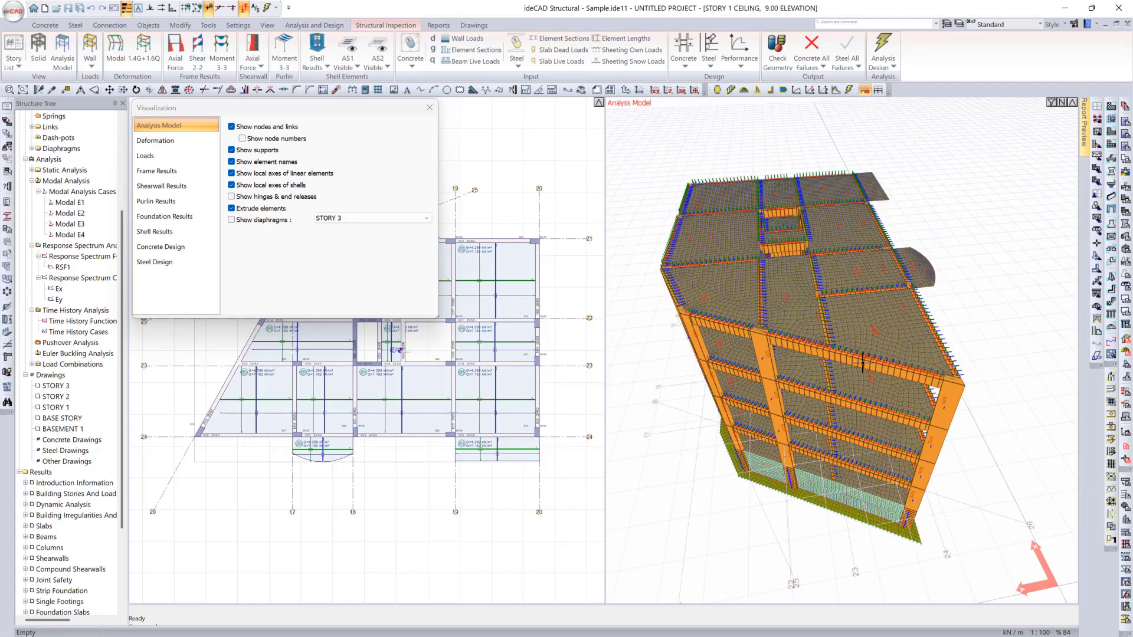
ctrl+middle_drag(849, 381, 849, 339)
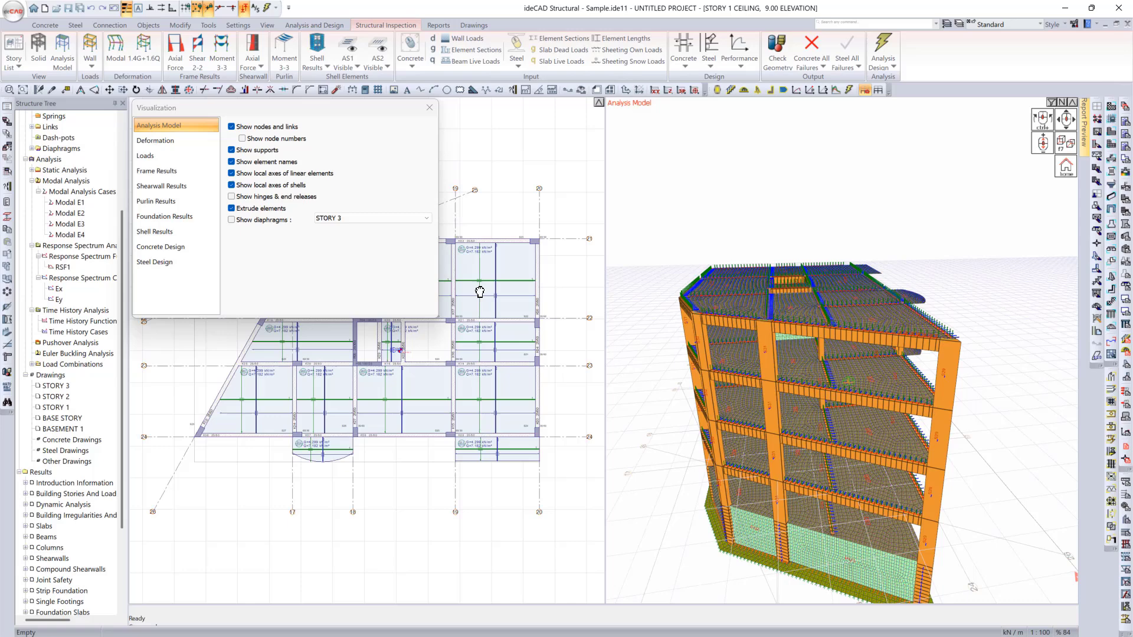
- Show the hinges and end releases on the analysis model, inspect them, and hide them again
click(311, 199)
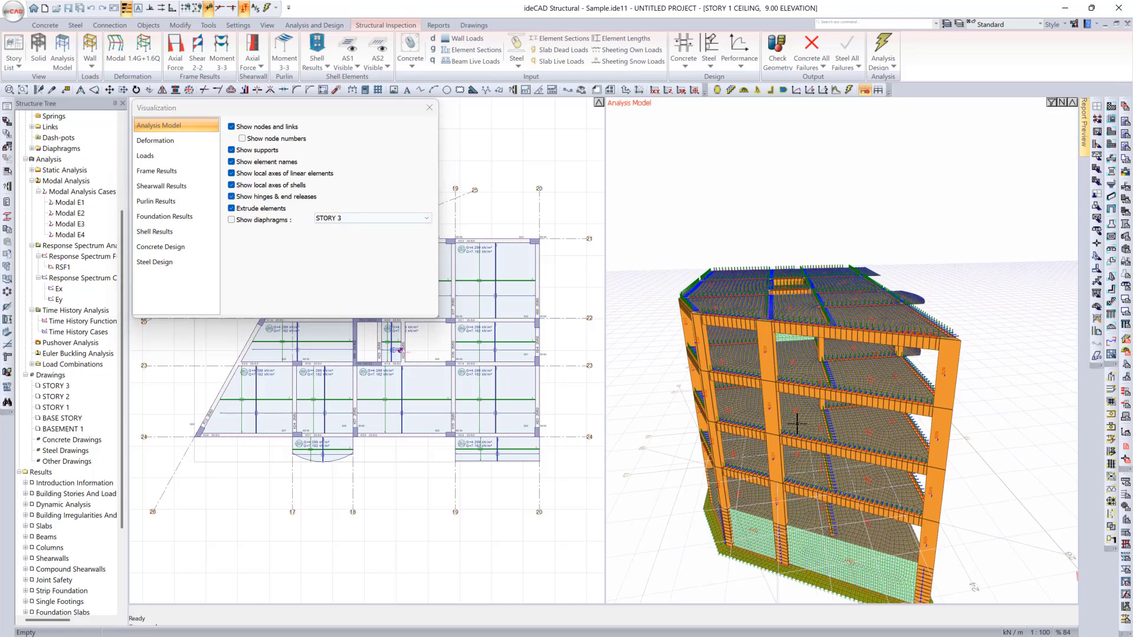
ctrl+middle_drag(798, 428, 796, 364)
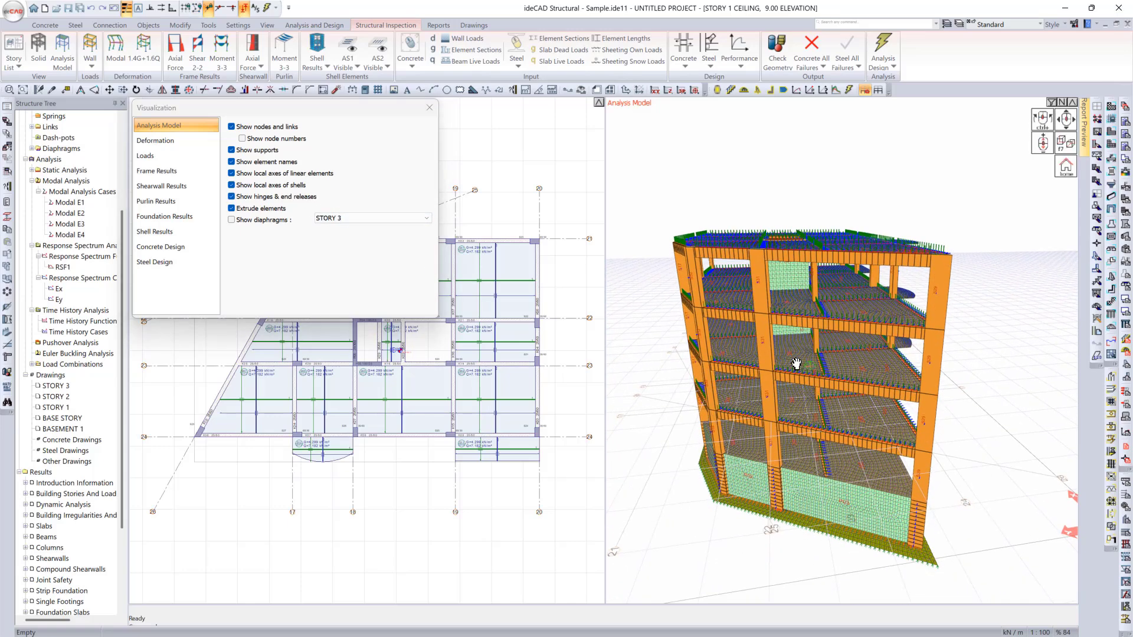
click(262, 196)
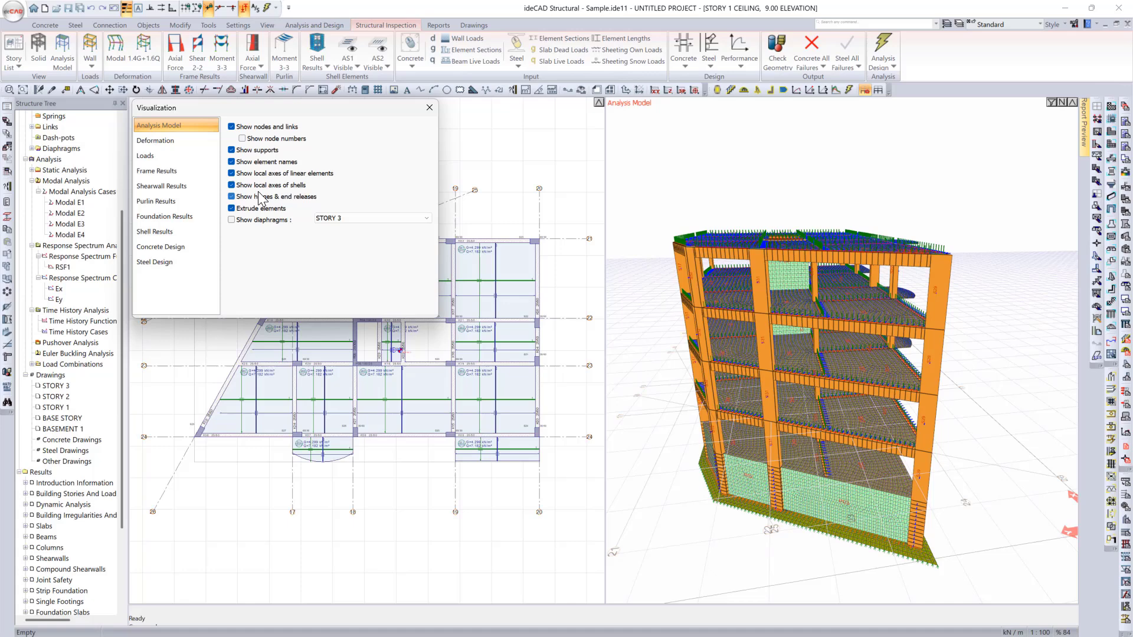
- Turn off element extrusion in the analysis model, comparing the extruded and unextruded displays
click(231, 209)
drag(894, 284, 794, 305)
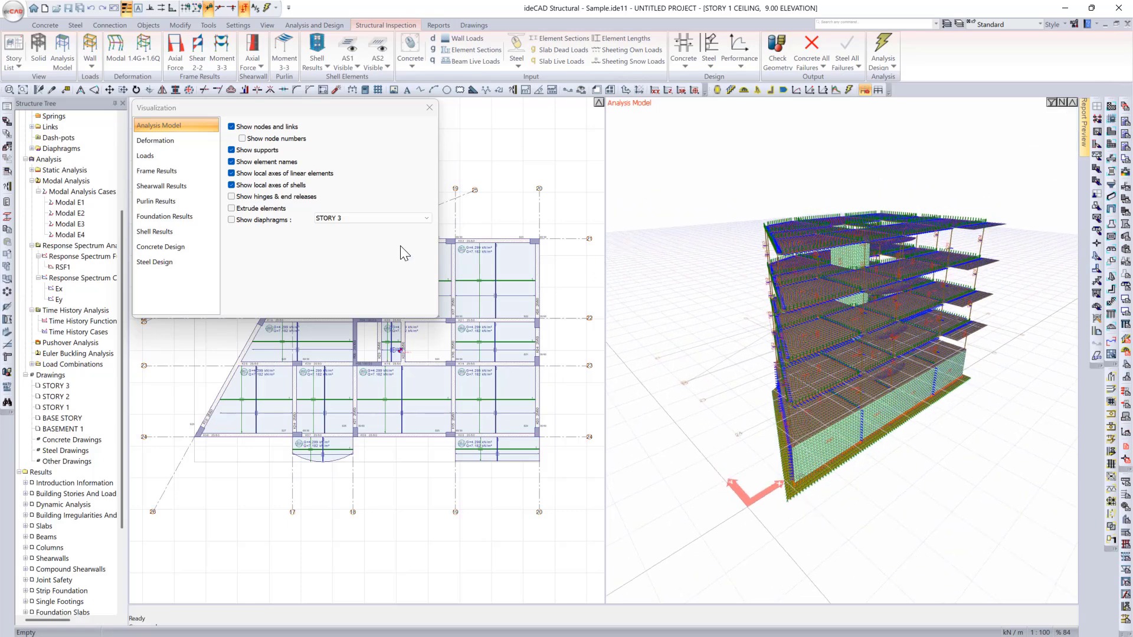
click(265, 211)
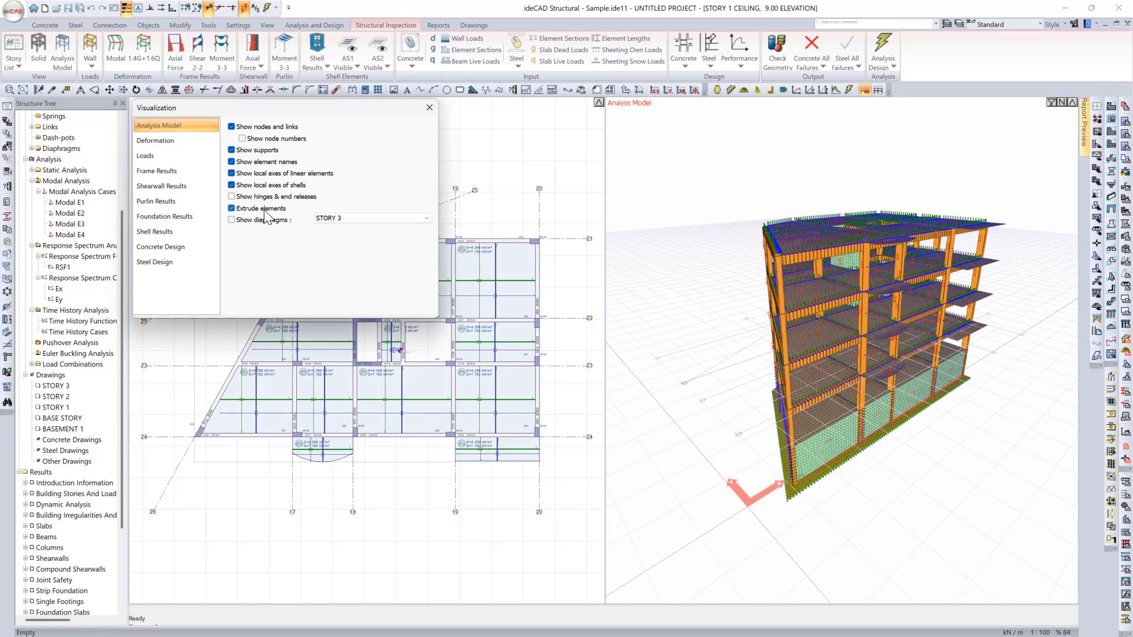
click(265, 211)
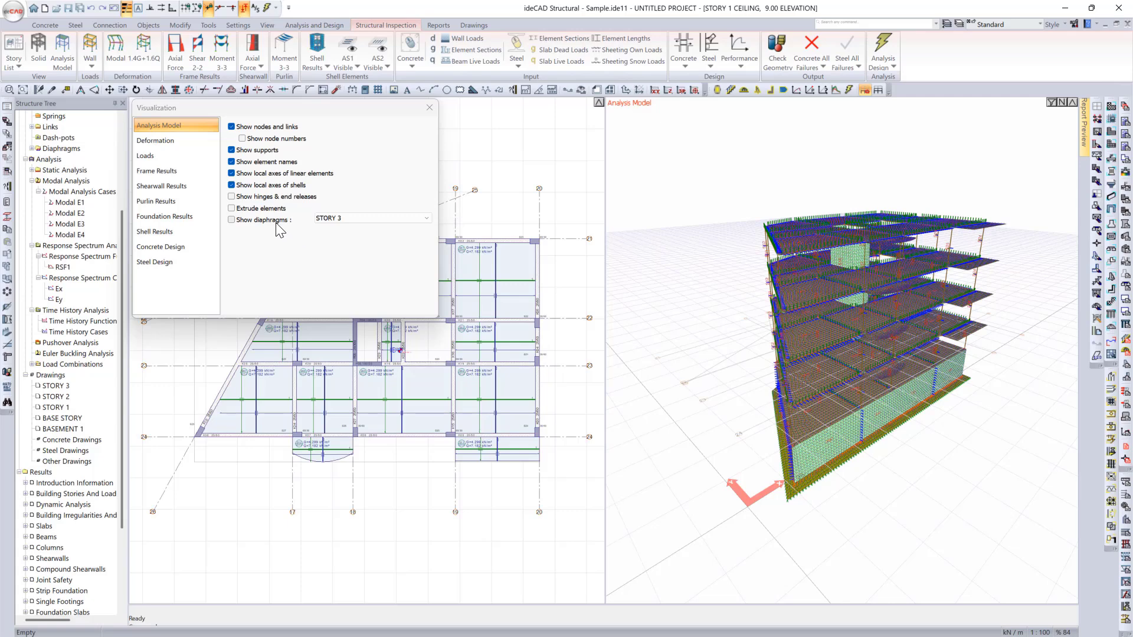
- Show the floor diaphragms, displaying STORY 1 first and then STORY 2, and inspect the highlighted floor
click(277, 222)
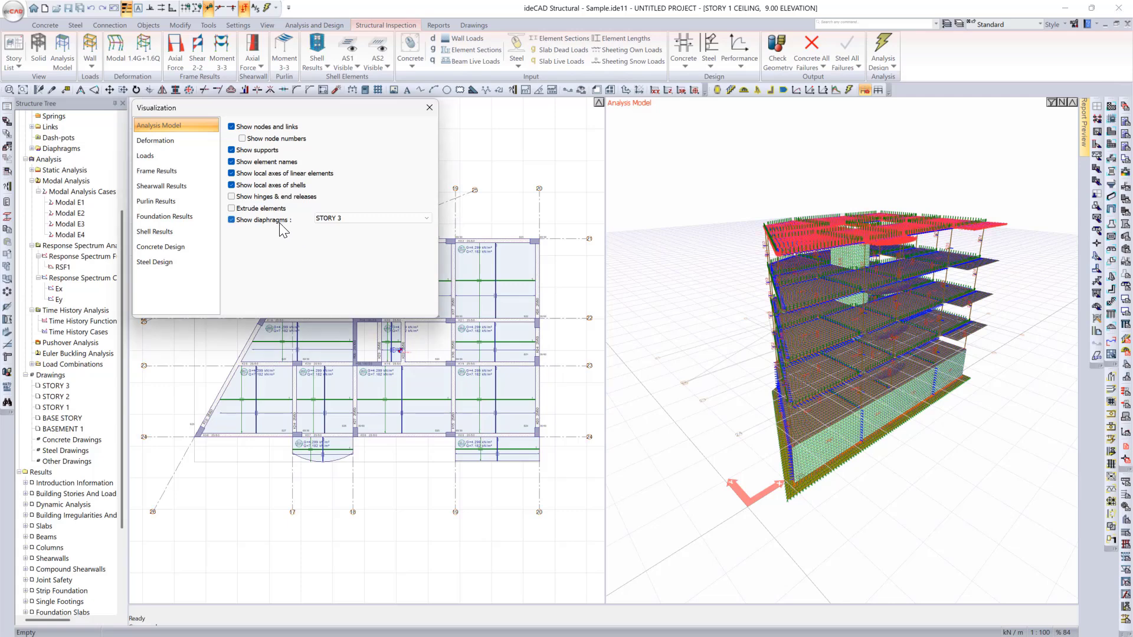
click(364, 220)
click(363, 243)
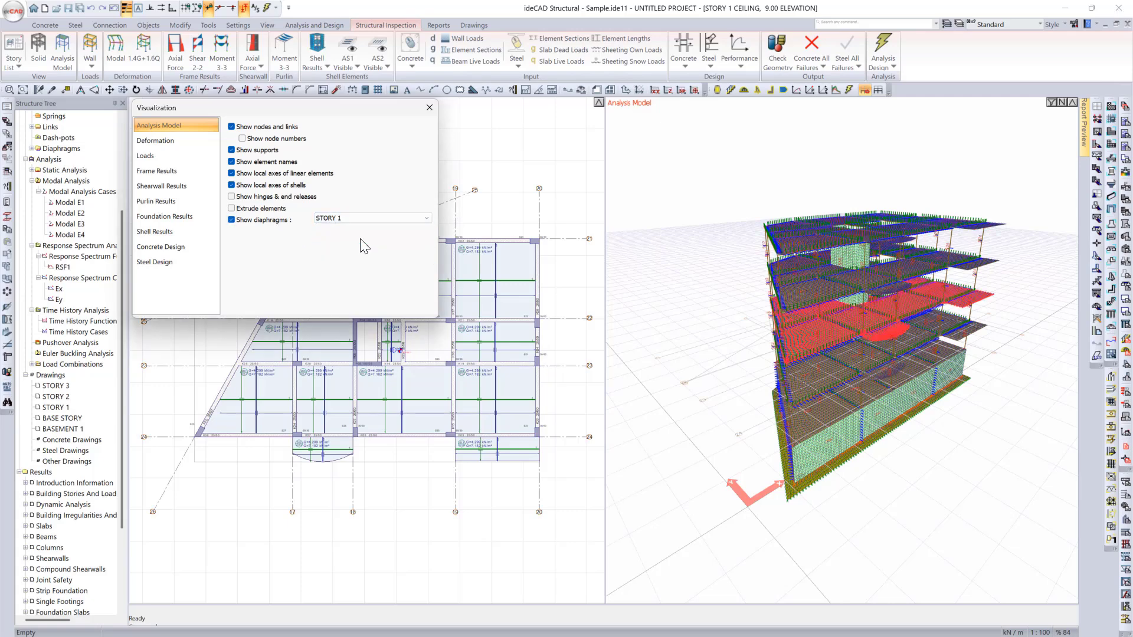
click(365, 220)
click(366, 236)
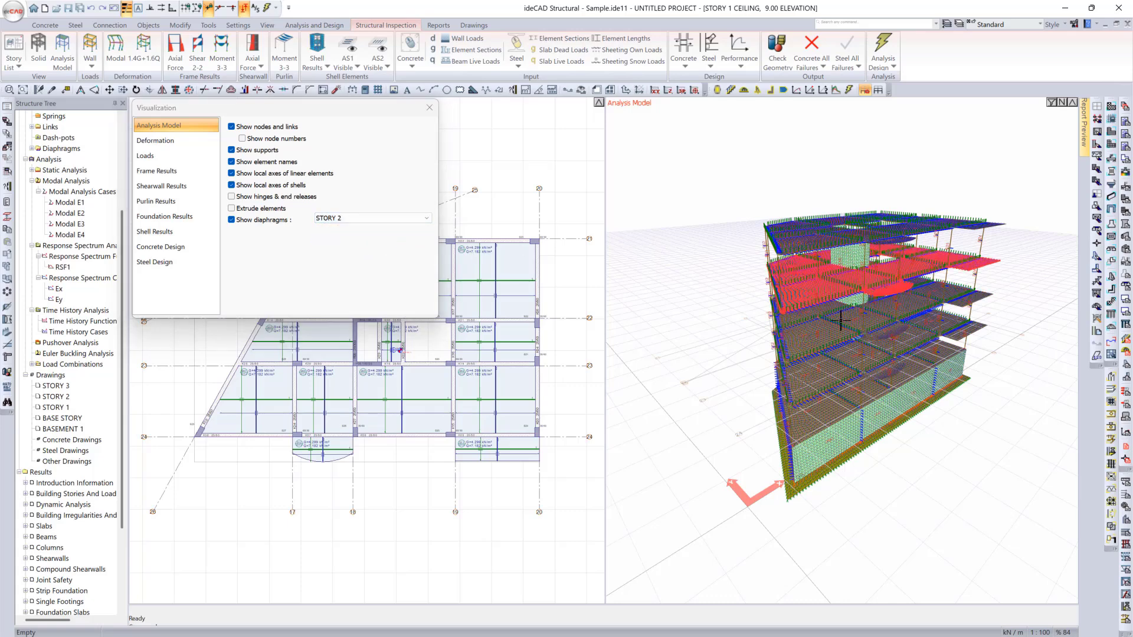
ctrl+middle_drag(823, 333, 857, 312)
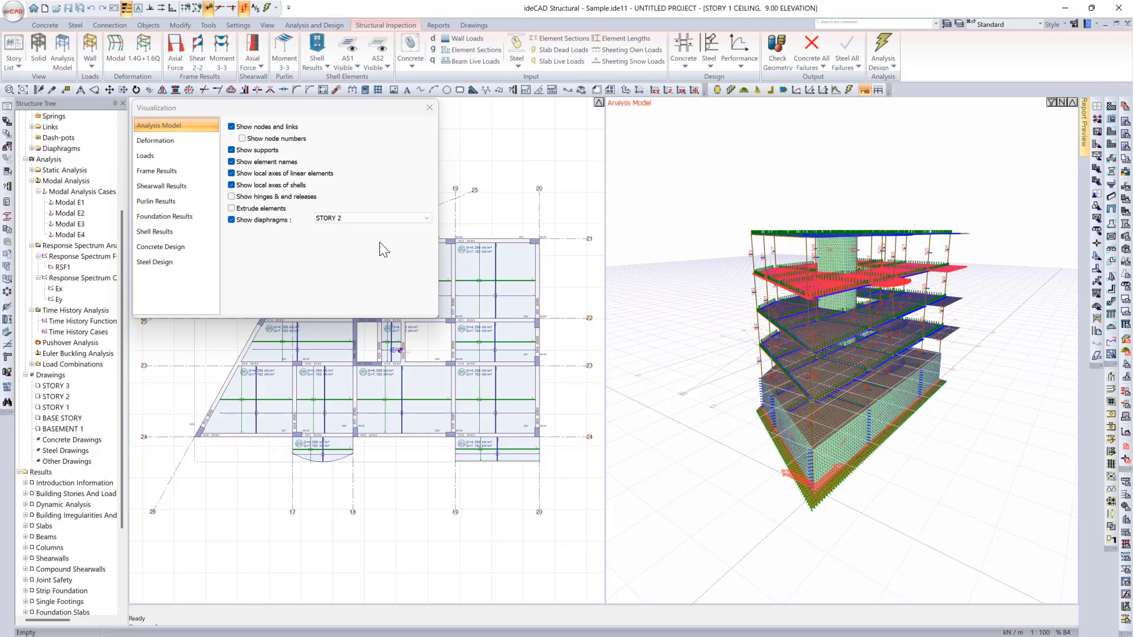
- Show the model's deformation for 1.4G, inspect the contour display, and look through the available cases and combinations
click(171, 142)
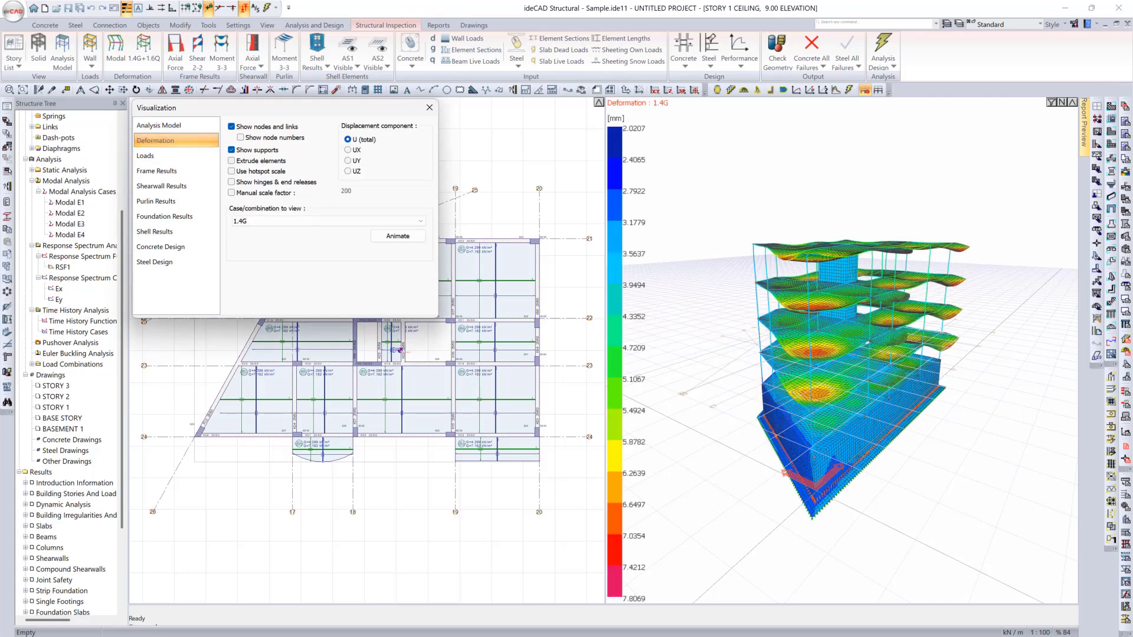
click(868, 343)
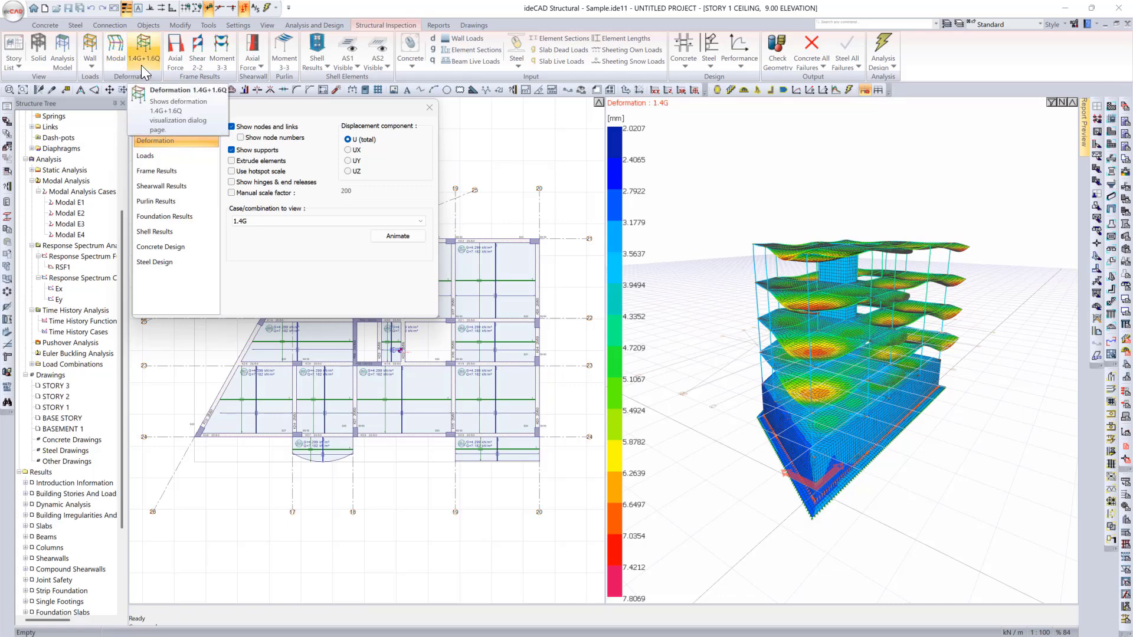
click(337, 221)
scroll(370, 278, up, 3)
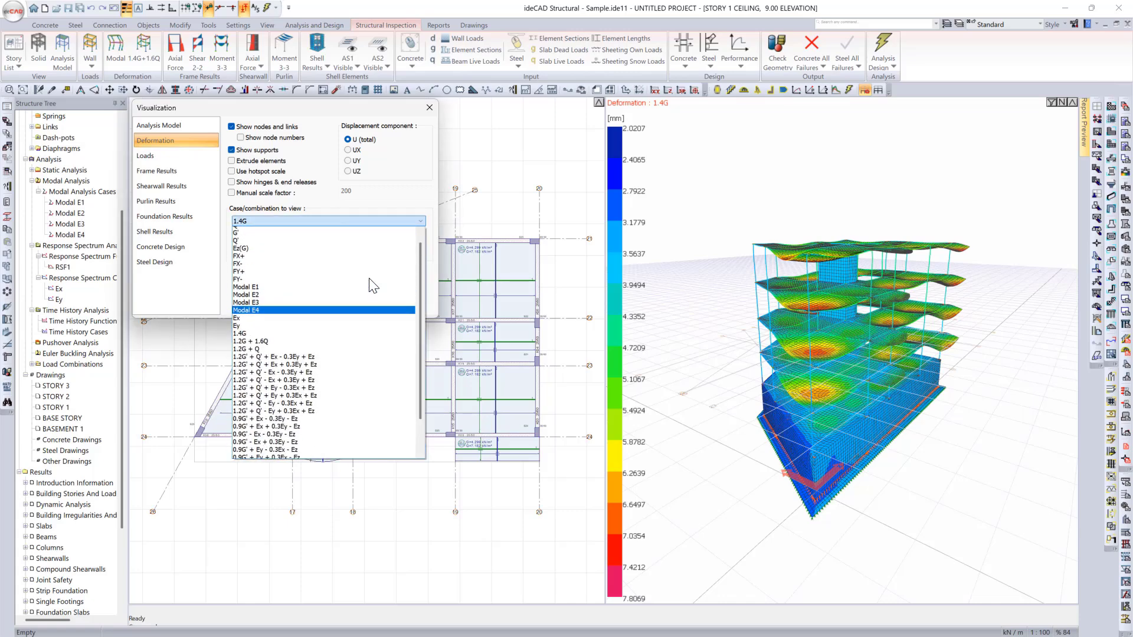
scroll(370, 278, down, 3)
click(367, 224)
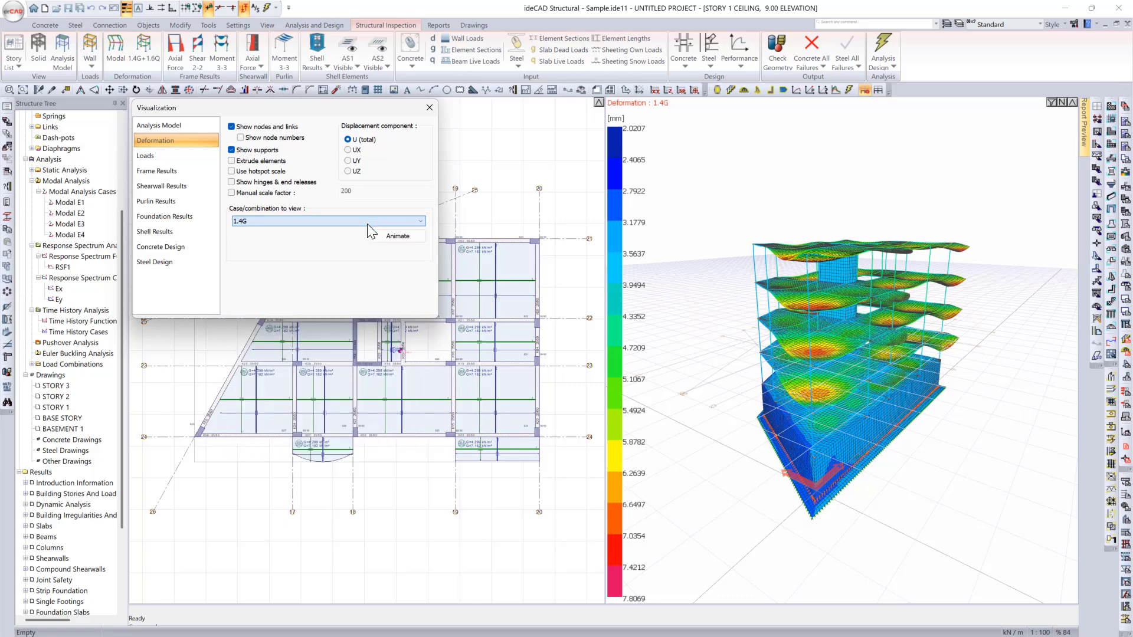
- Preview the deformed model with extruded elements and with the hotspot scale, turning each option off again
click(275, 162)
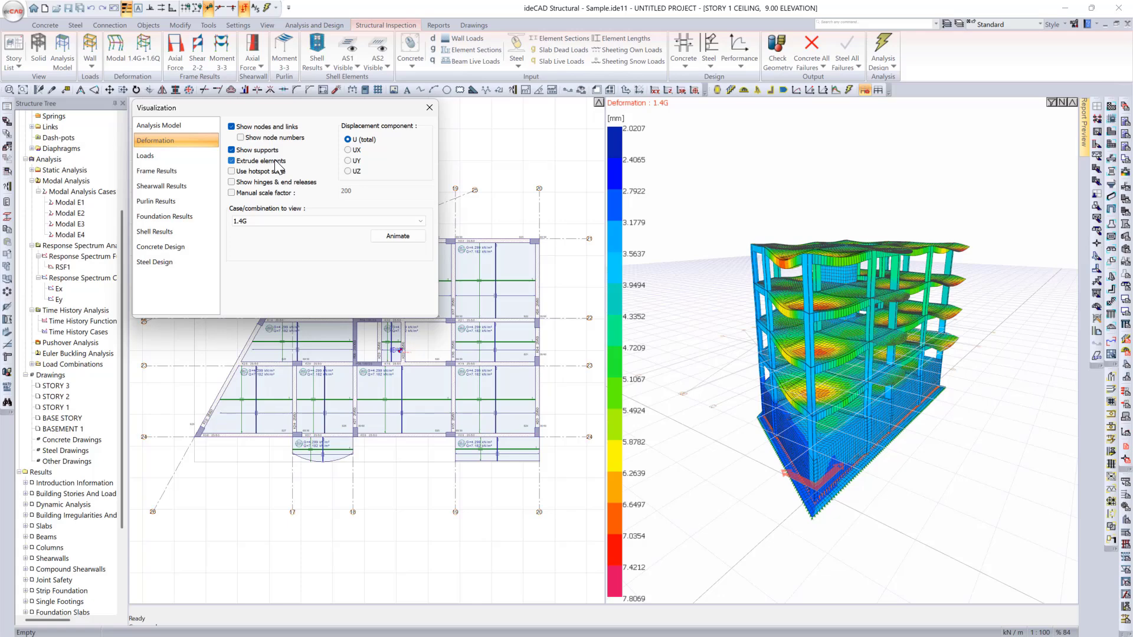
click(275, 162)
click(281, 174)
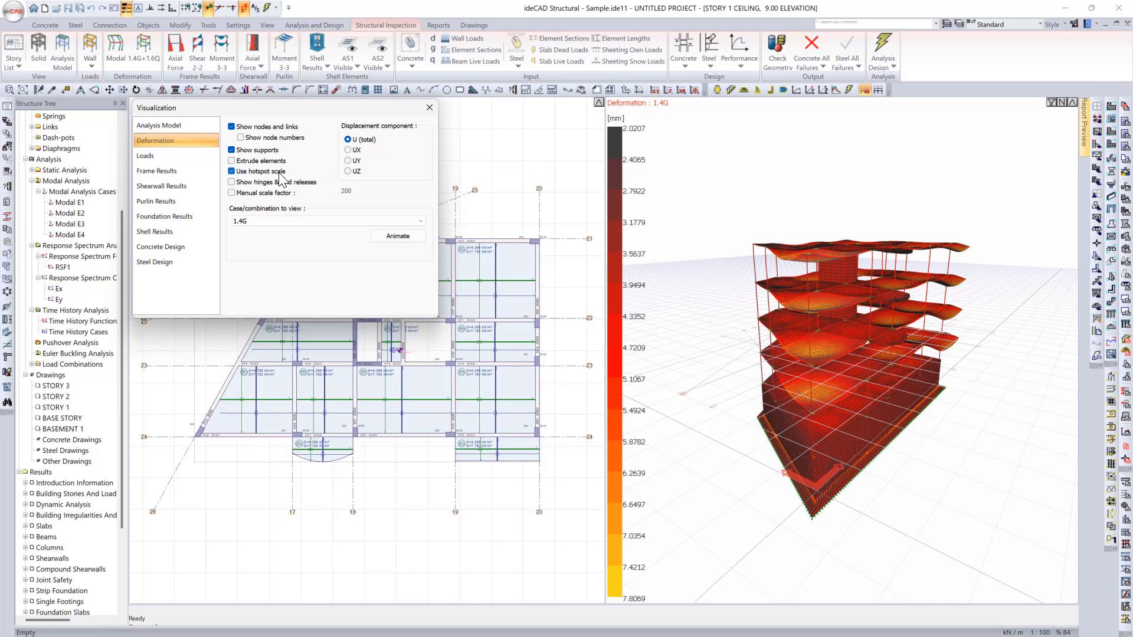
click(281, 174)
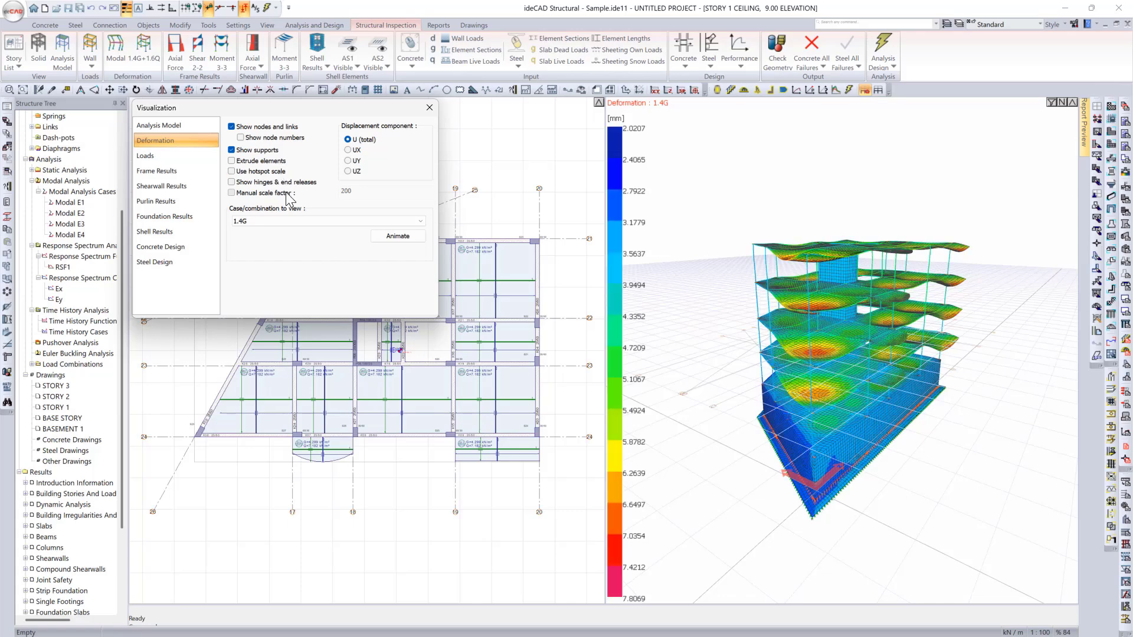
- Enable the manual scale factor for the deformation display and set it to 250
click(288, 195)
drag(392, 195, 325, 195)
text(250)
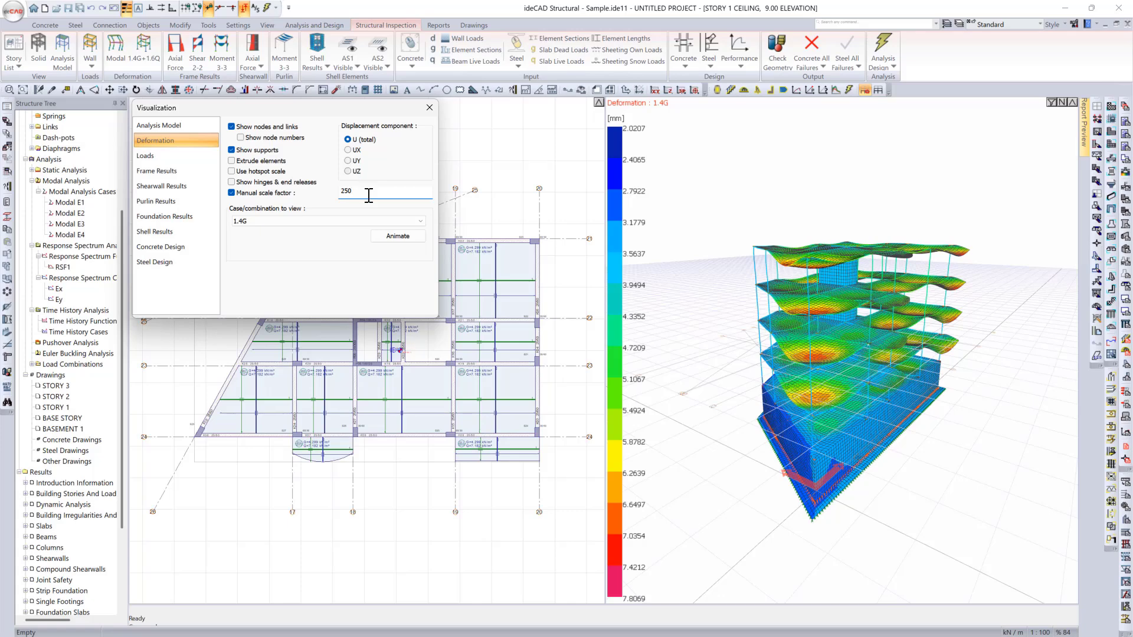
- Show the own loads for case G on the model and look through the available load types and cases
click(186, 157)
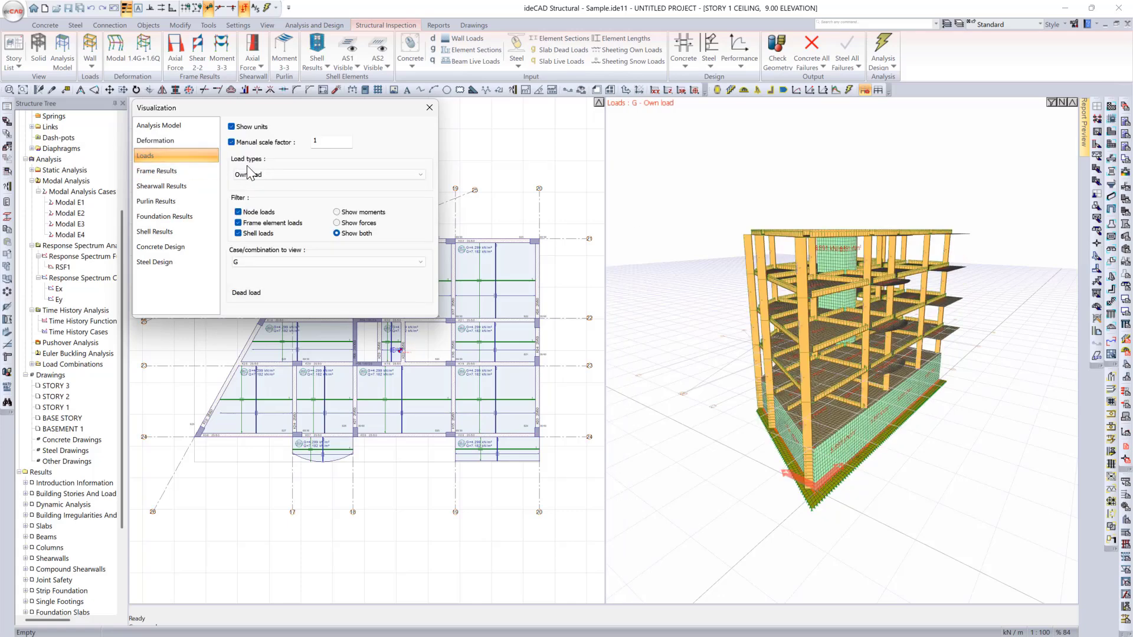
click(353, 171)
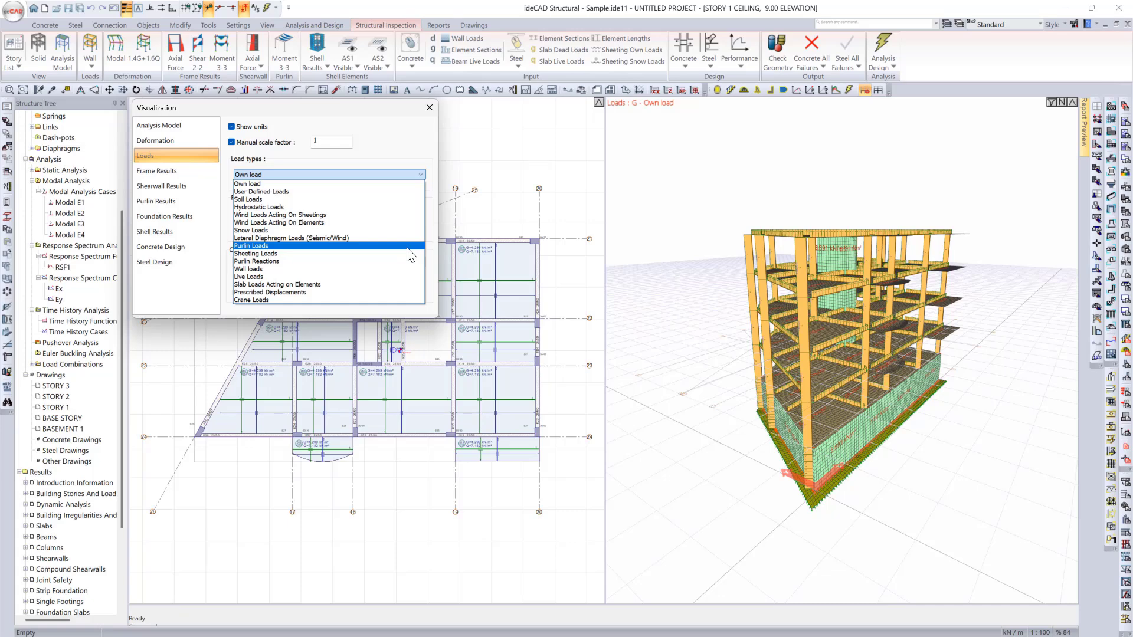
click(406, 185)
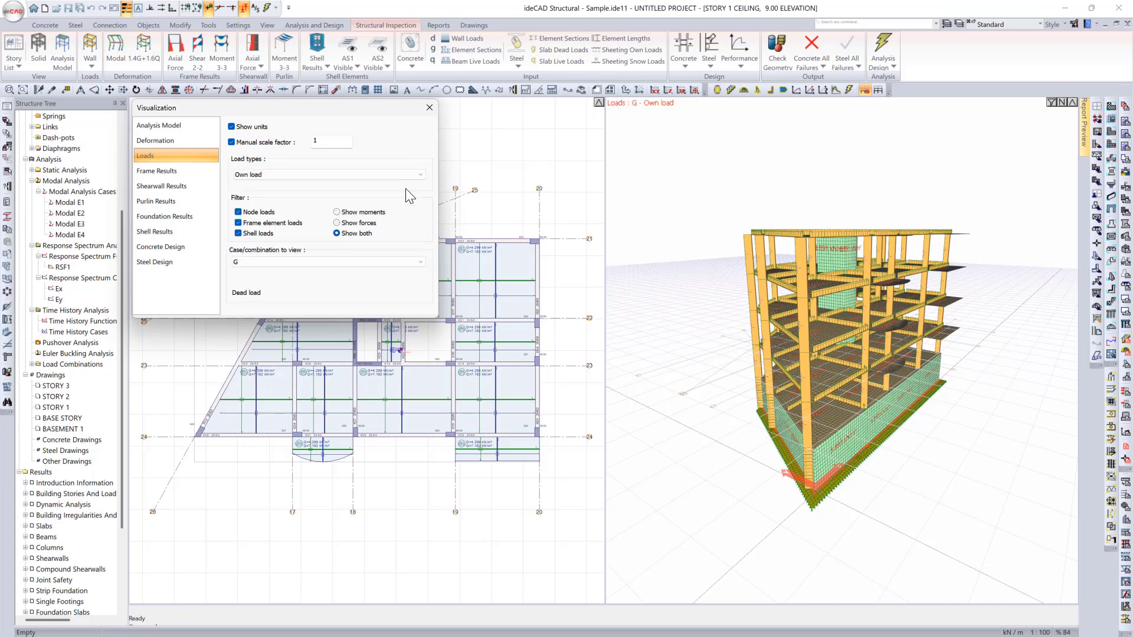
click(328, 262)
click(319, 183)
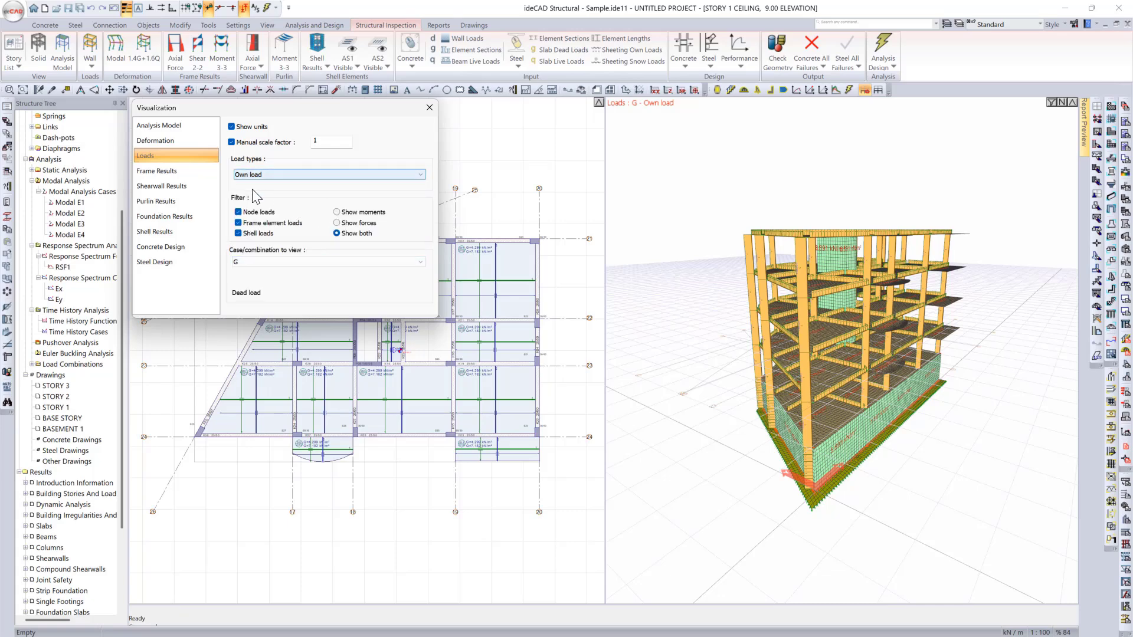
- Show the frame results without the manual scale factor, as axial force for combination 1.2G' + Q' + Ey - 0.3Ex + Ez
click(177, 171)
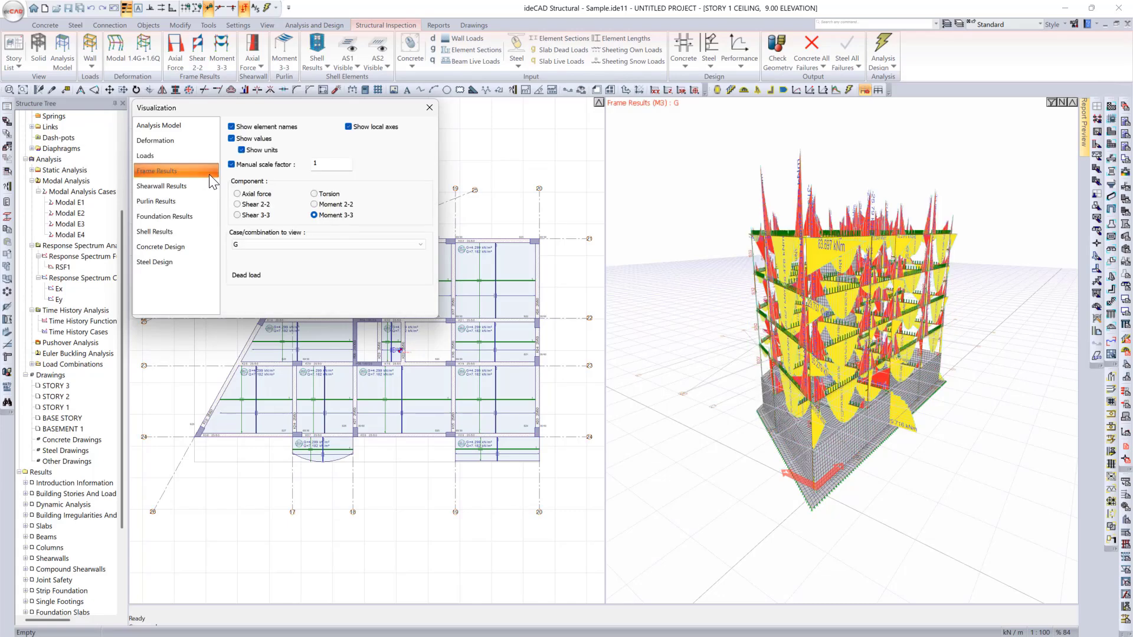
click(293, 163)
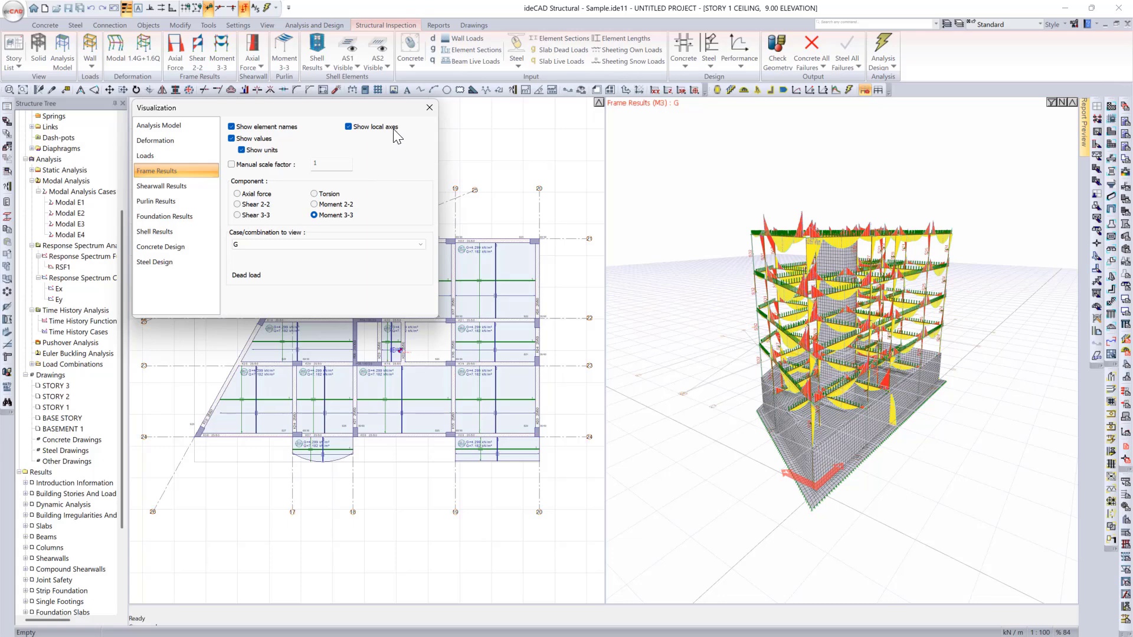
click(265, 195)
click(335, 245)
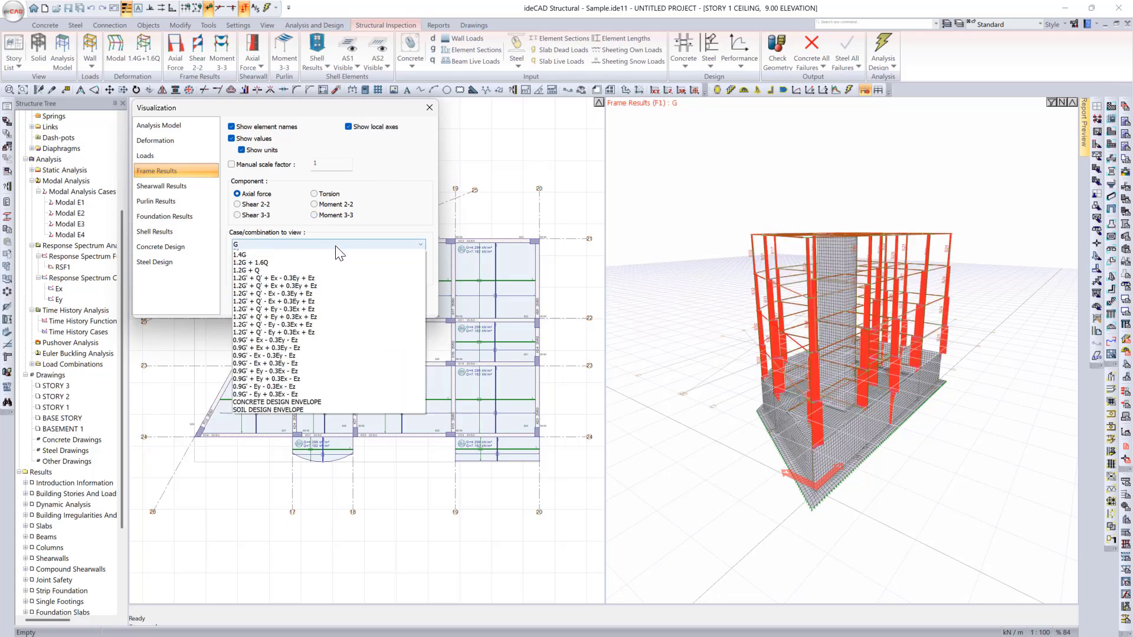
click(361, 362)
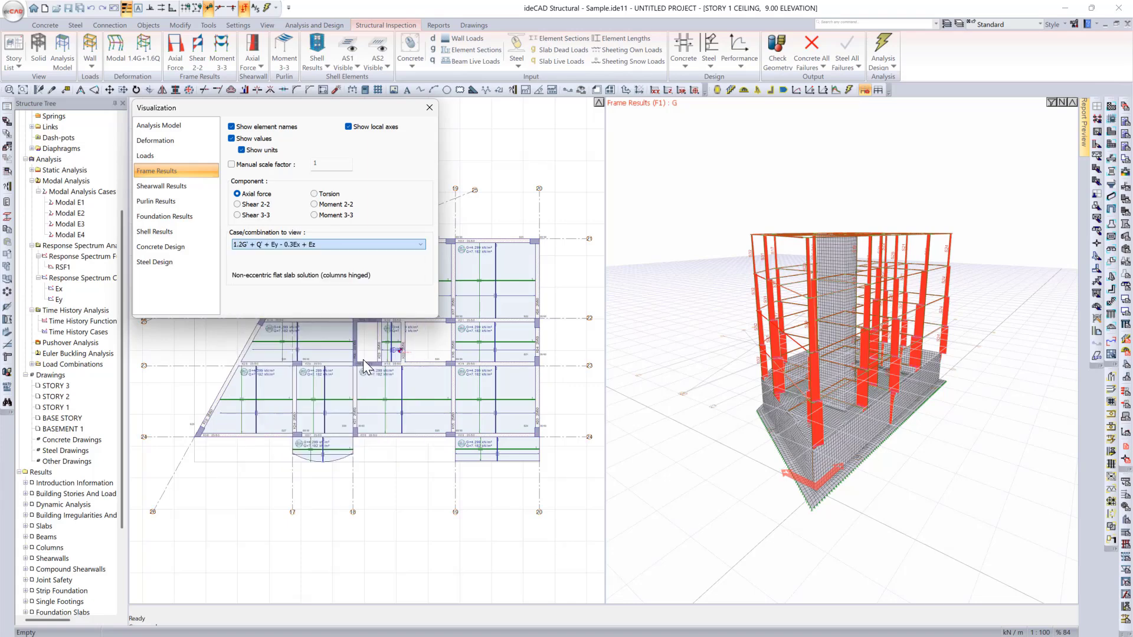
- Show the shearwall results as Shear 2-2 for combination 0.9G' - Ex + 0.3Ey - Ez
click(200, 188)
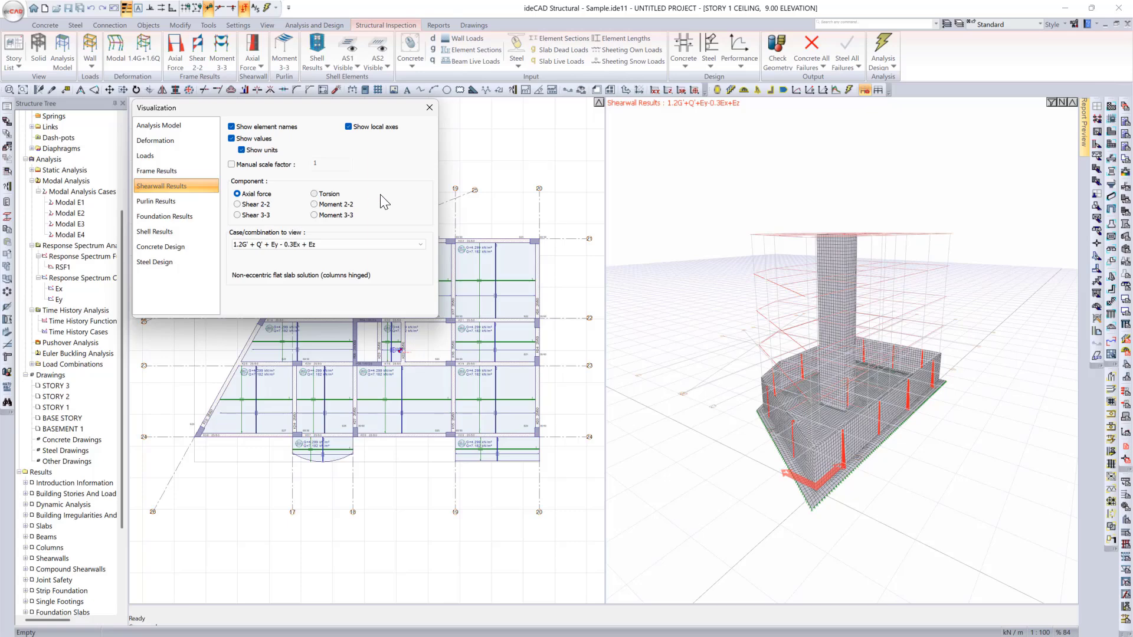
click(266, 206)
click(308, 244)
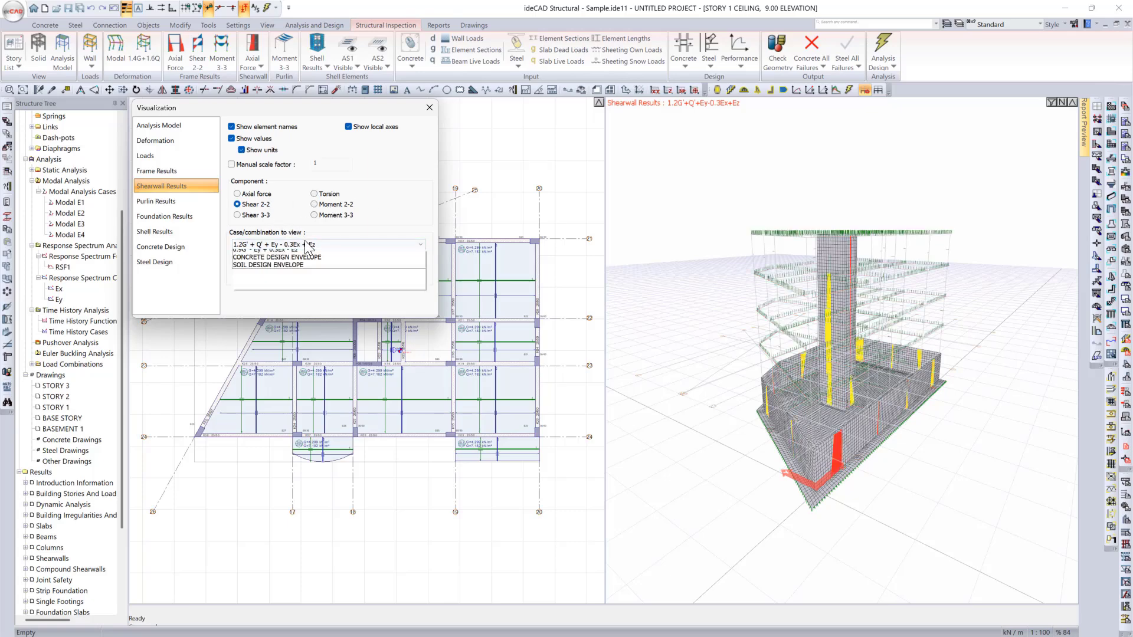
click(378, 416)
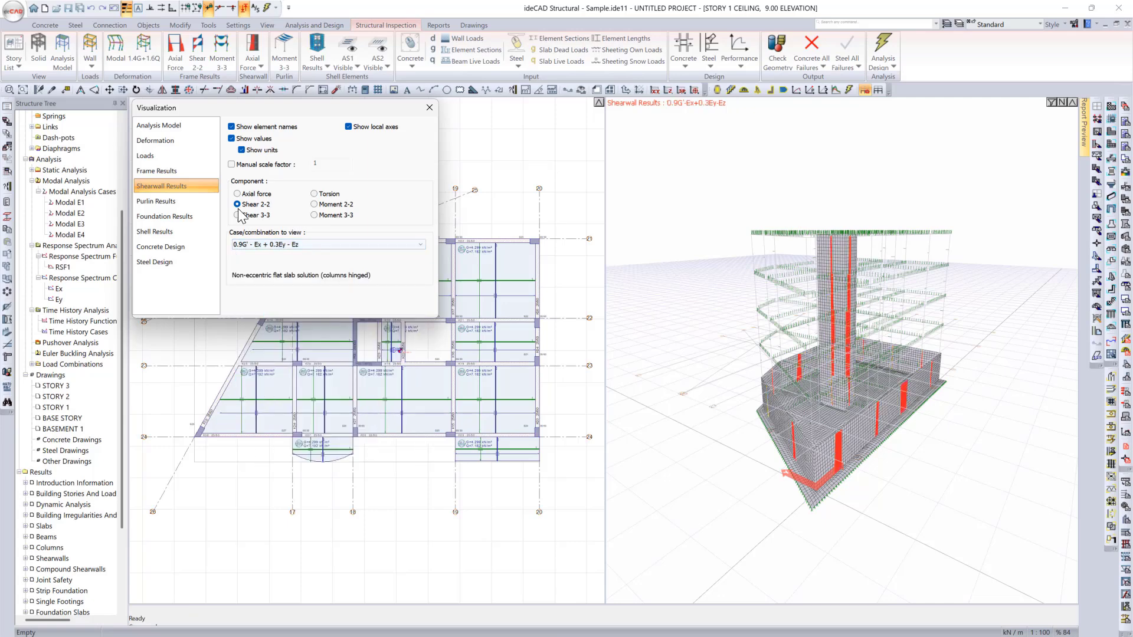
- View the purlin results and the foundation results, and hide the local axes in the foundation results display
click(184, 200)
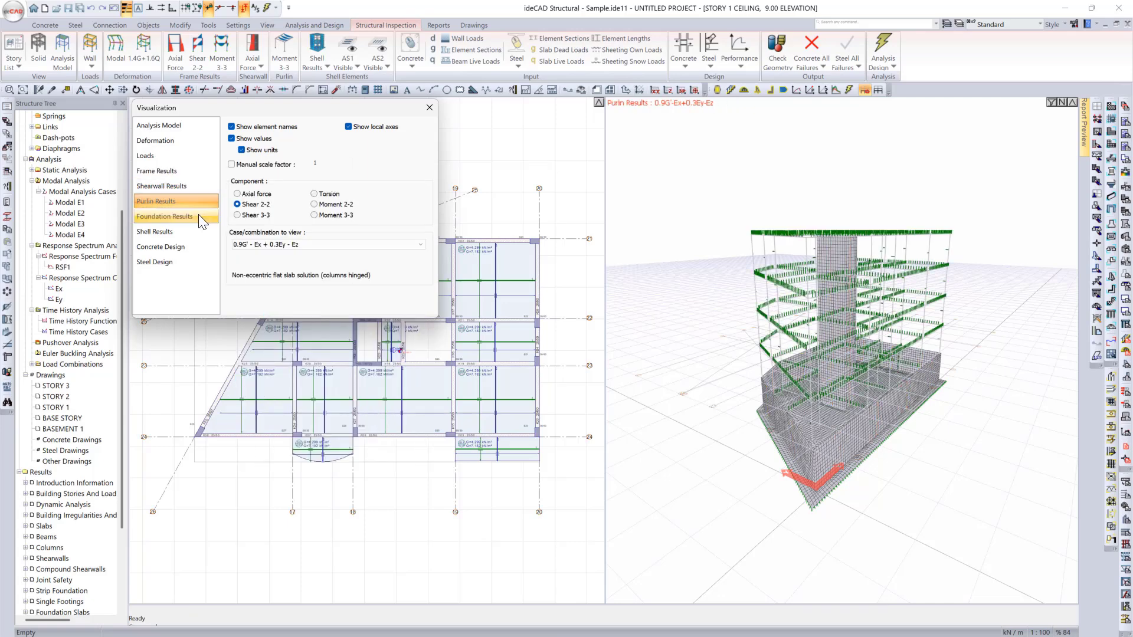
click(199, 217)
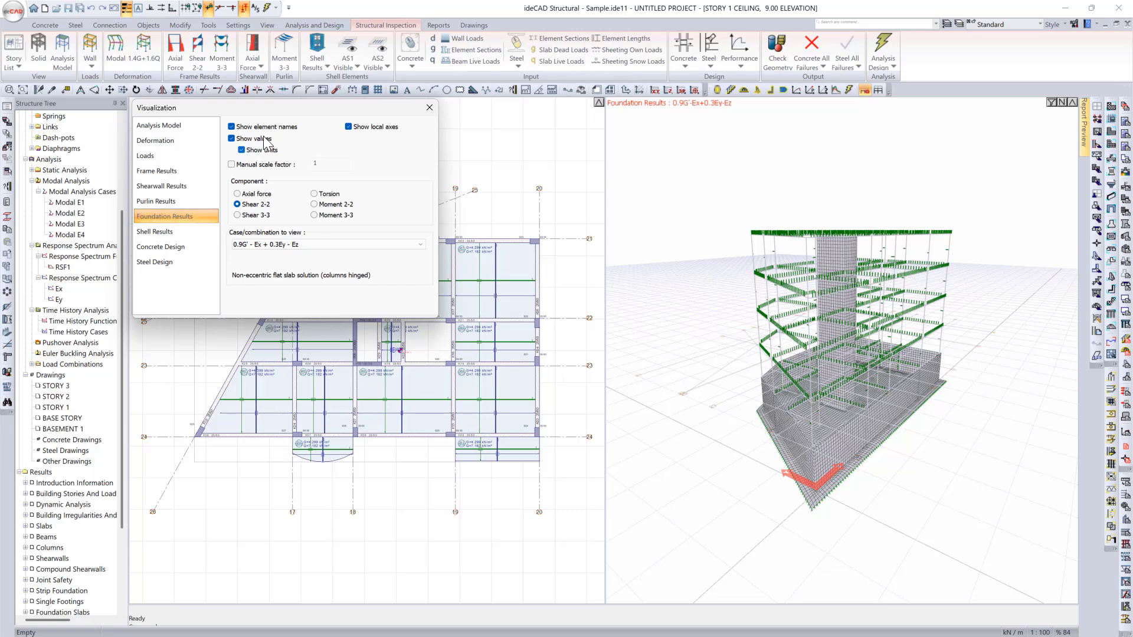
click(350, 128)
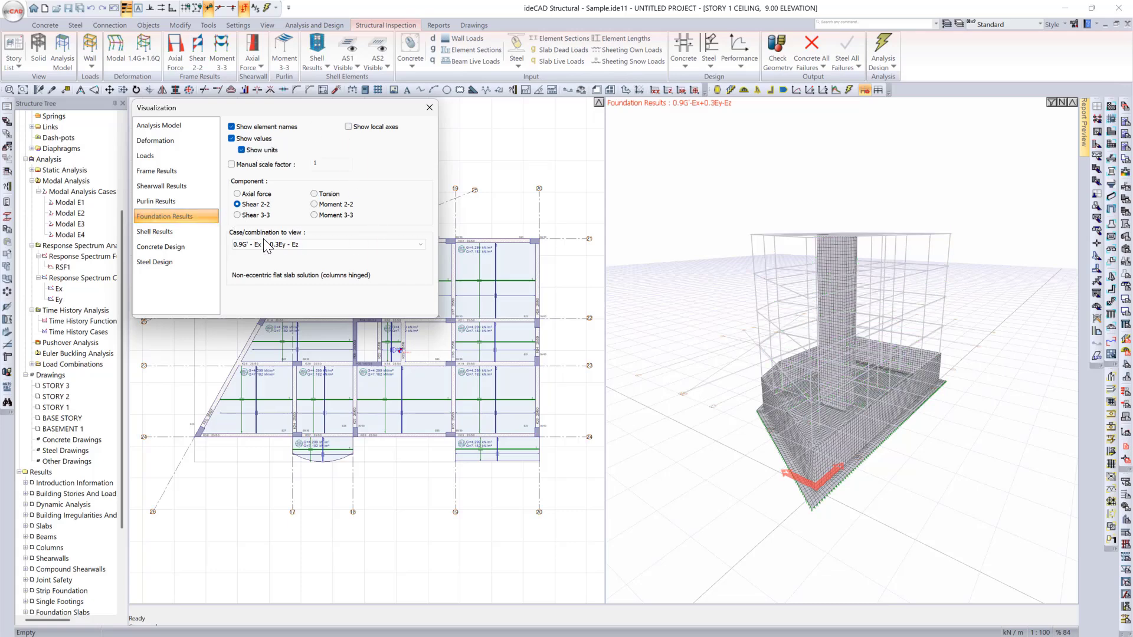
- Show the shell results, review the available components, and inspect As 1 - Bottom Side for shell elements solved with structure
click(160, 231)
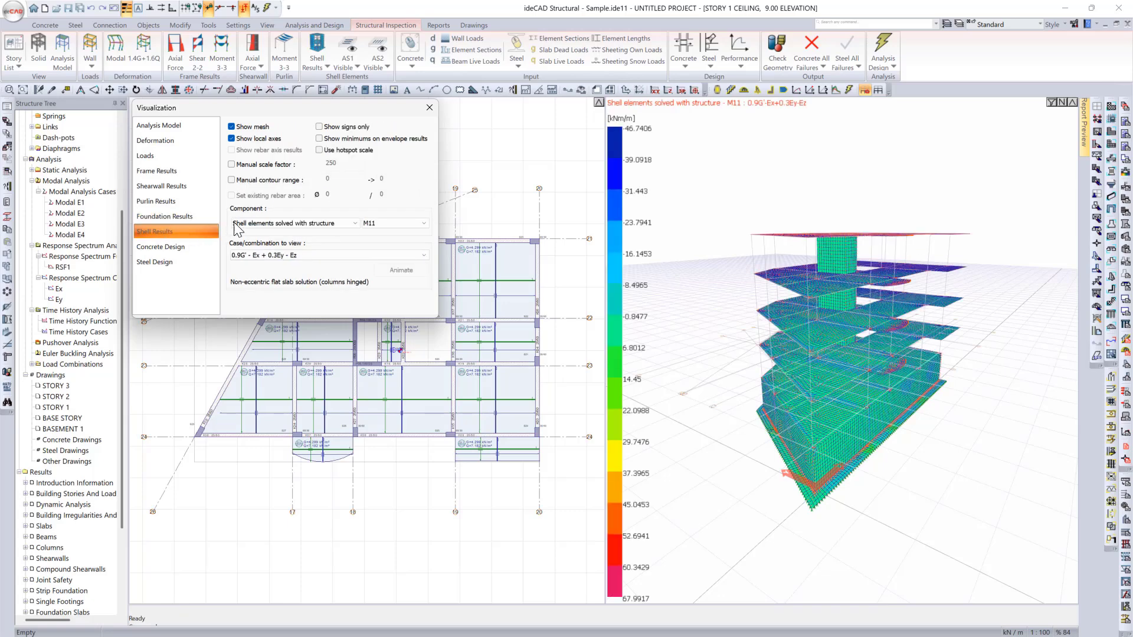
click(275, 222)
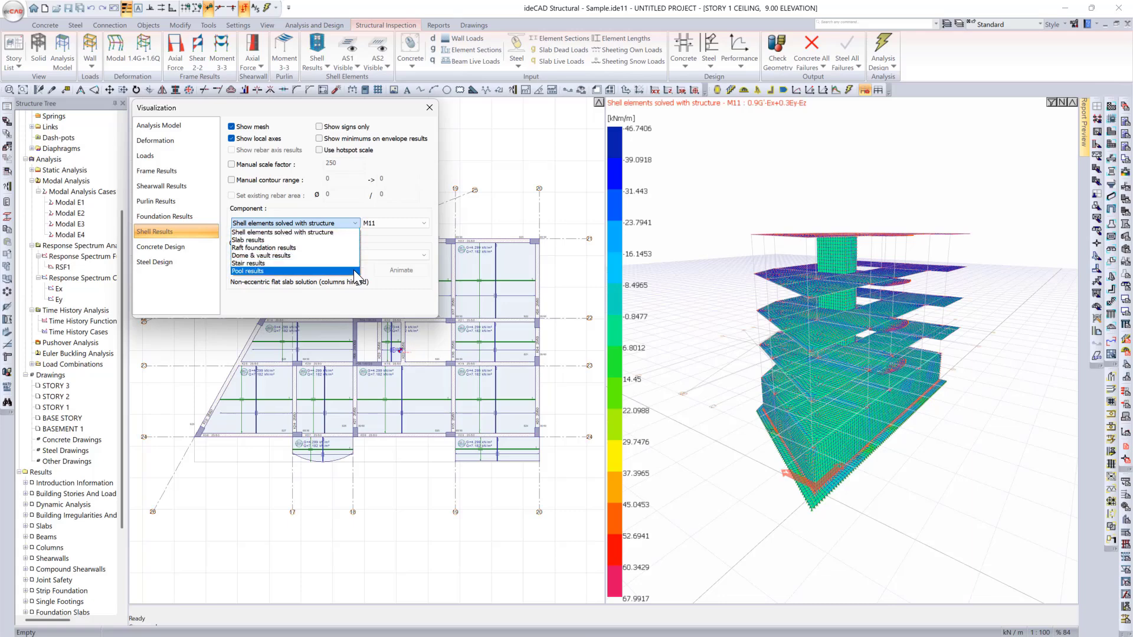
click(392, 222)
click(392, 222)
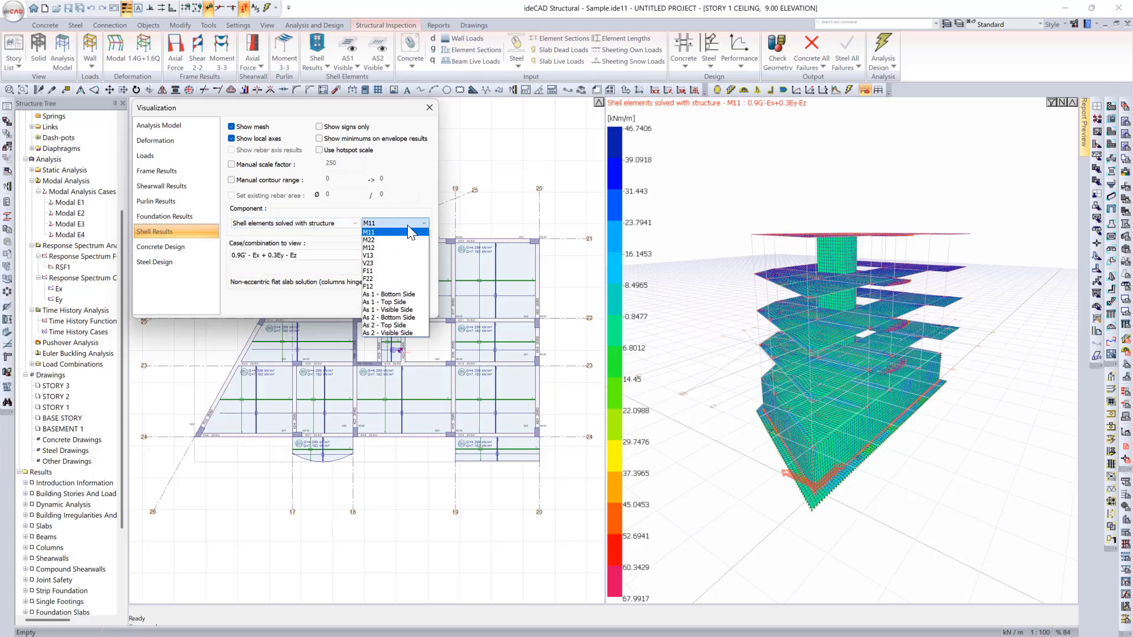
click(401, 295)
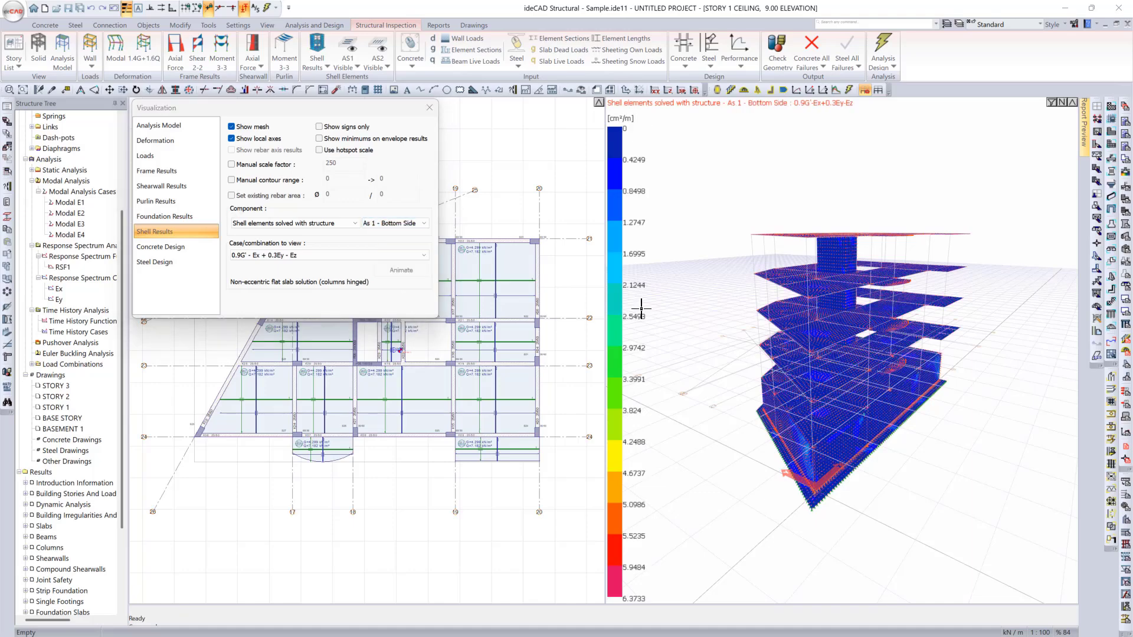
scroll(849, 295, up, 5)
ctrl+middle_drag(848, 295, 841, 243)
scroll(842, 291, down, 6)
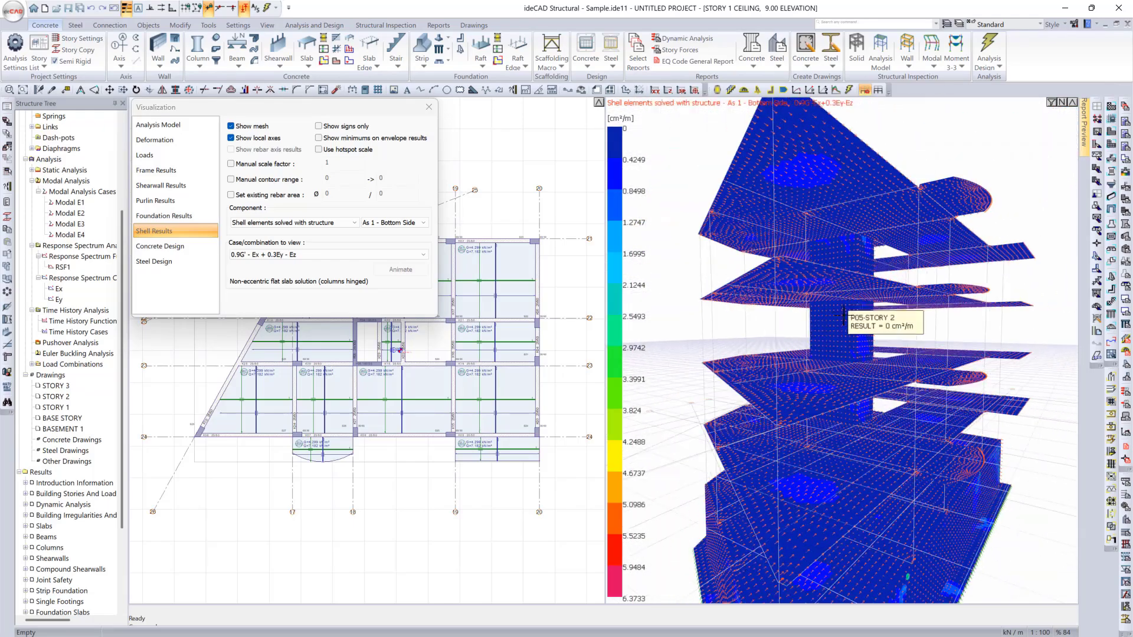
- Switch the shell result component to As 1 - Visible Side and the combination to 1.2G' + Q' + Ey + 0.3Ex + Ez
click(405, 223)
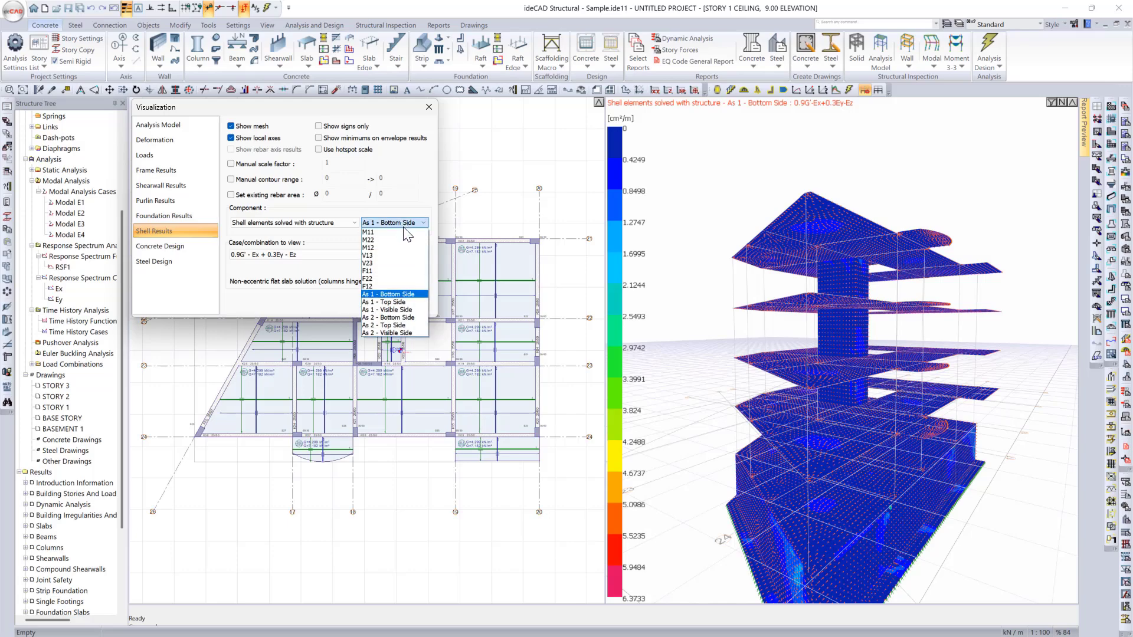
click(419, 306)
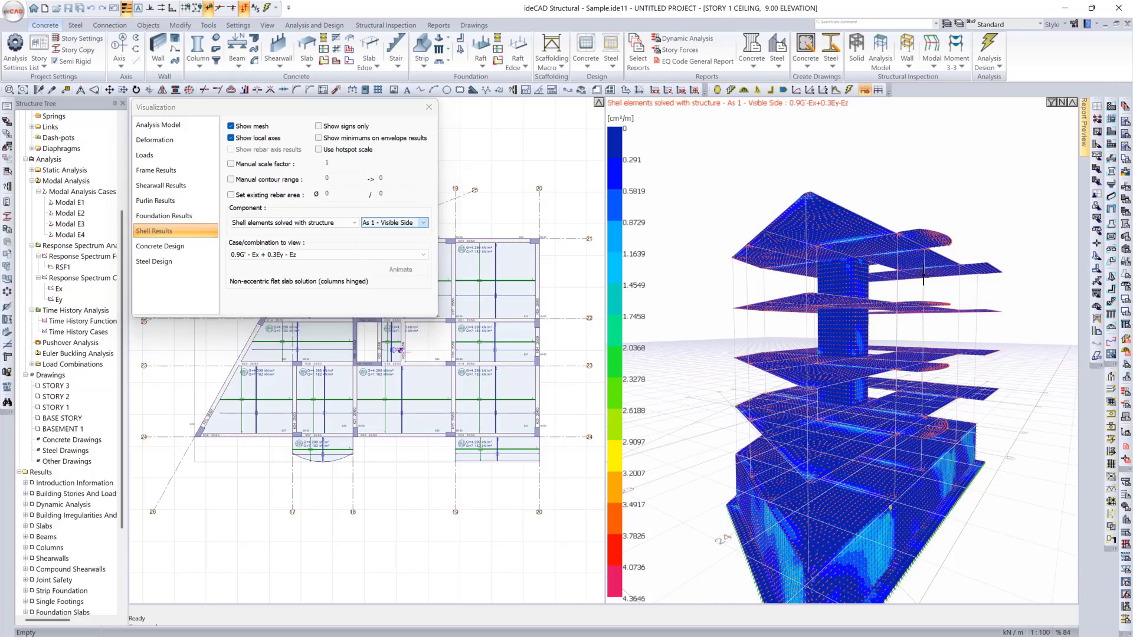
ctrl+middle_drag(892, 265, 856, 334)
click(349, 255)
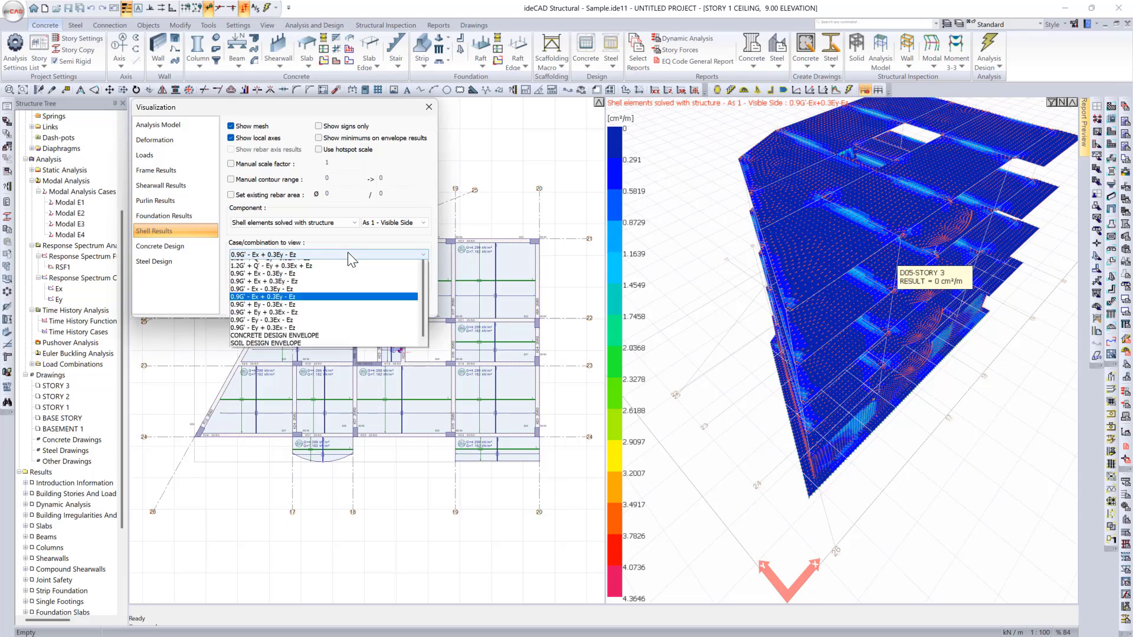
click(283, 392)
- Limit the shell results to the raft foundation and inspect its reinforcement contours in the top view
click(327, 223)
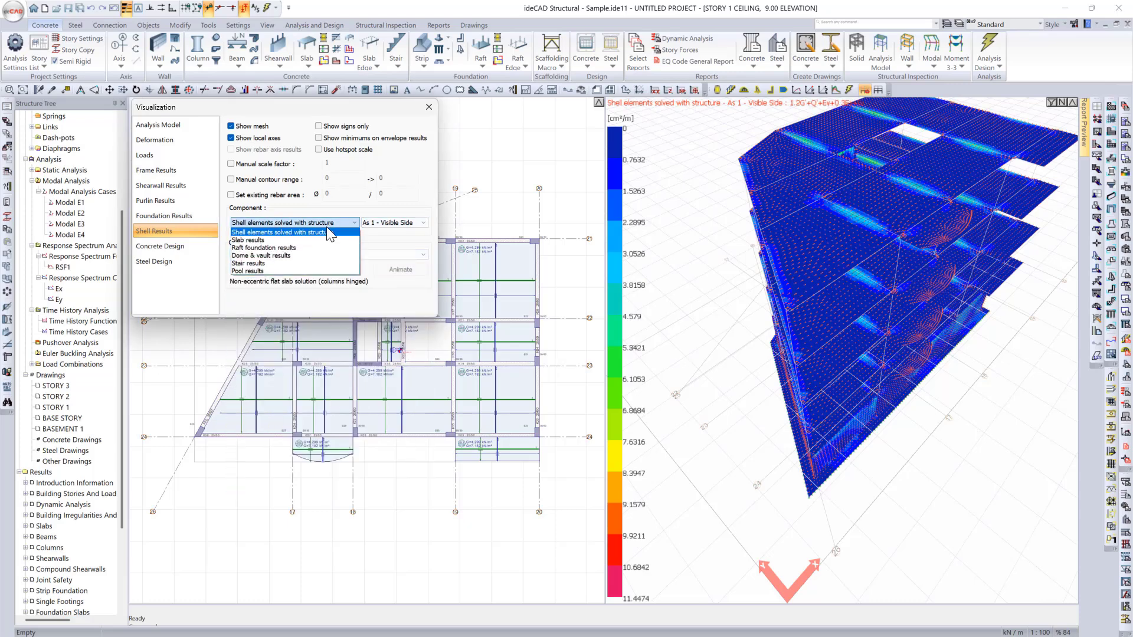
click(326, 248)
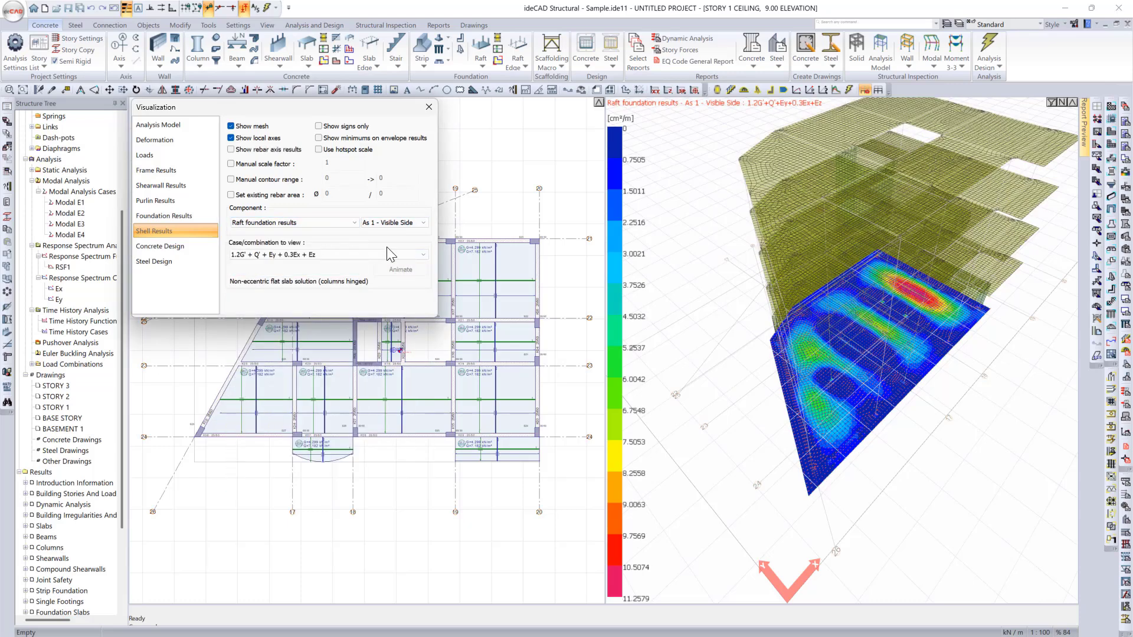
mouse_move(962, 323)
middle_drag(962, 323, 936, 379)
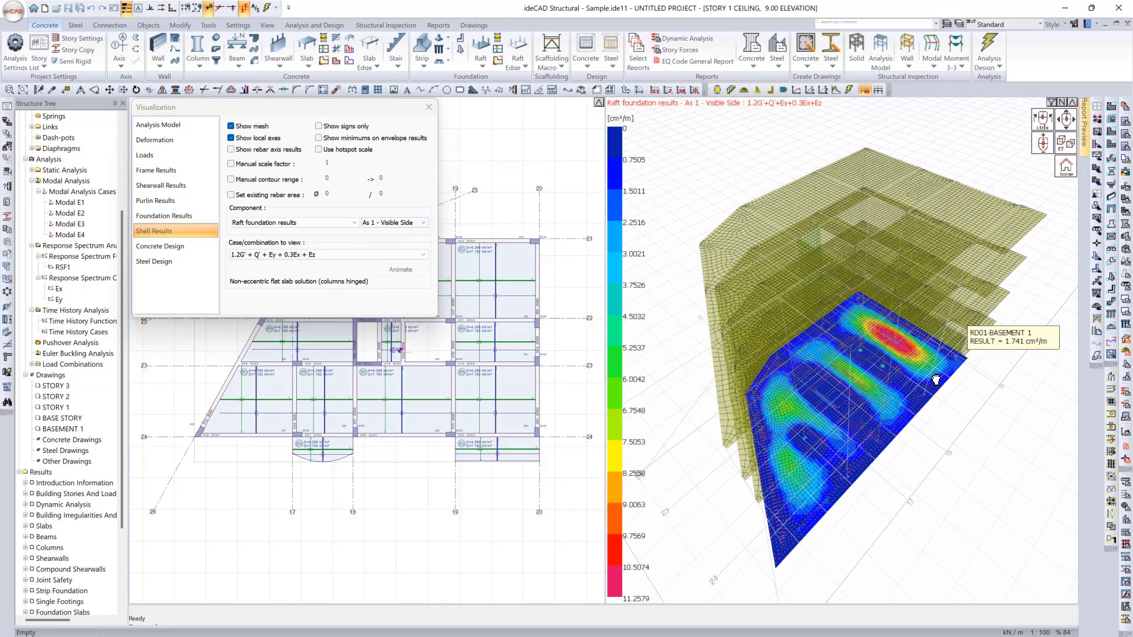
click(271, 26)
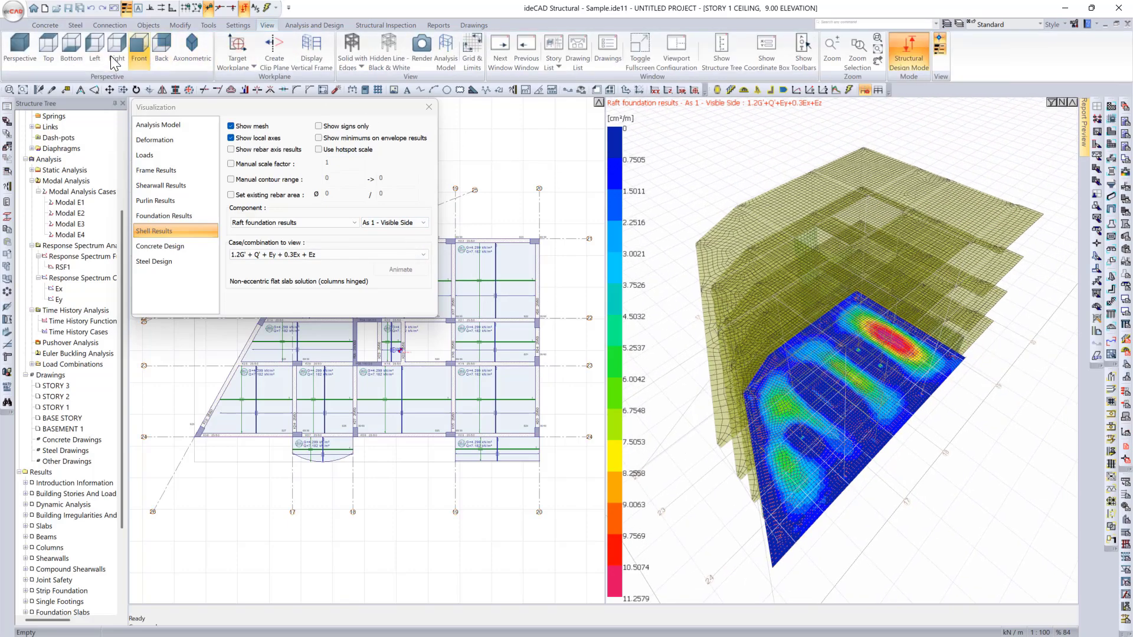
click(50, 43)
scroll(771, 308, down, 4)
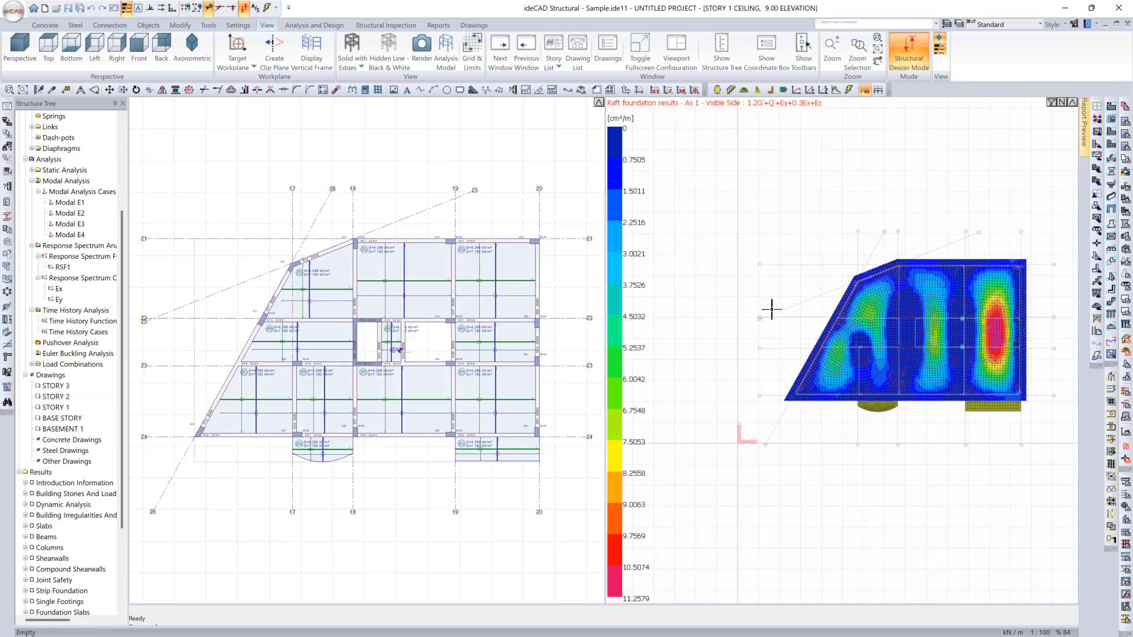
- Show the Soil Stress component for the raft foundation and inspect the stress values across the slab
scroll(876, 314, up, 4)
middle_drag(803, 300, 856, 301)
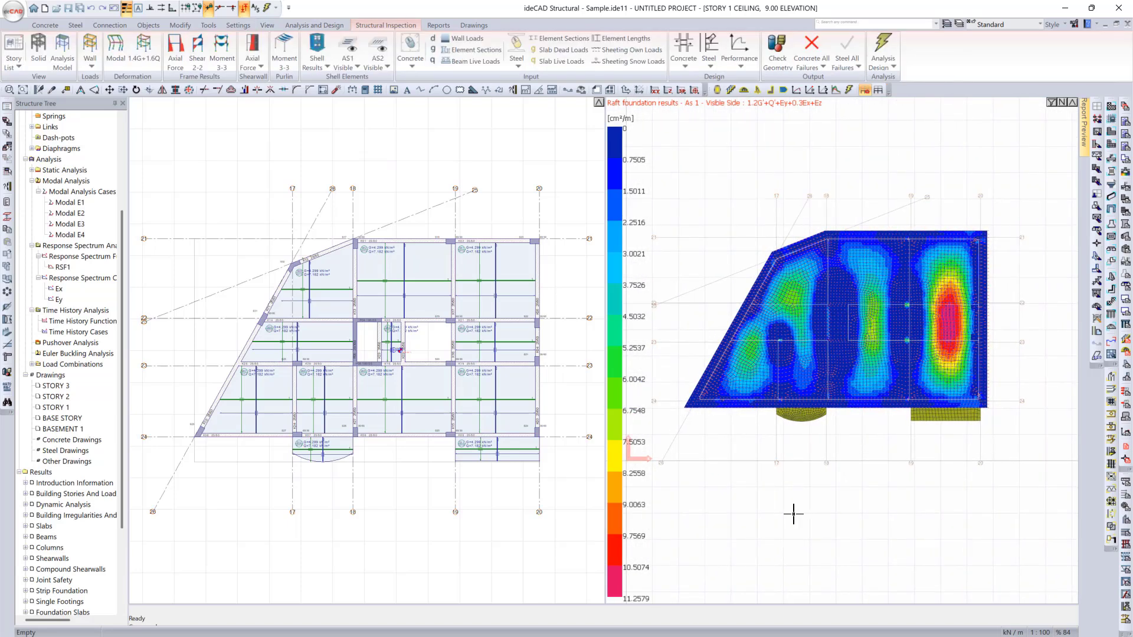
right_click(790, 514)
click(833, 495)
click(394, 224)
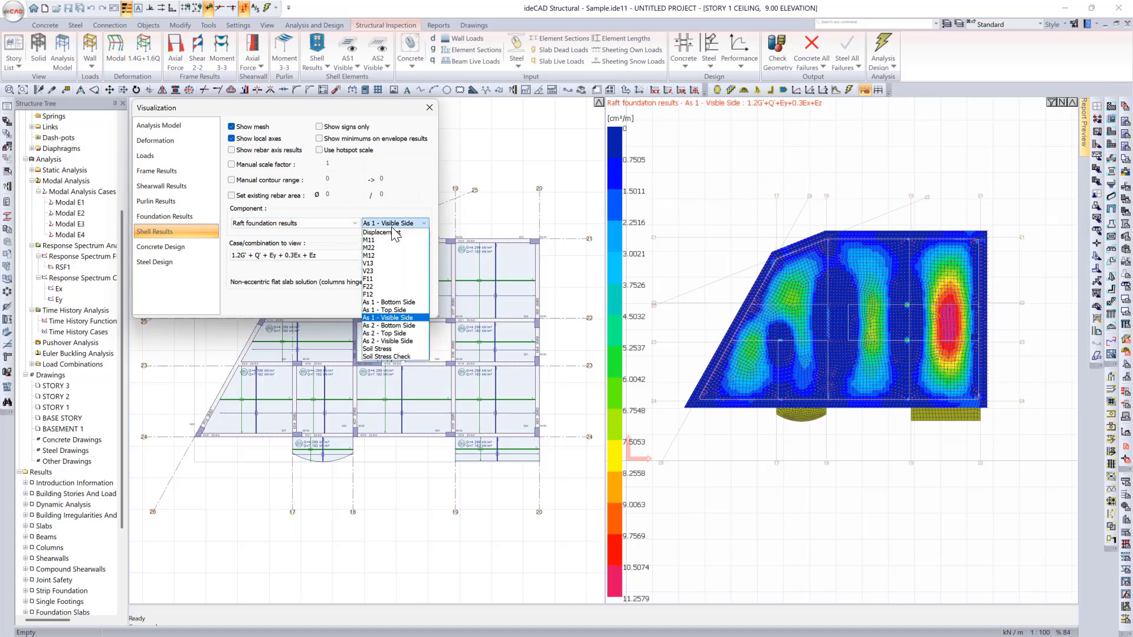
click(414, 349)
mouse_move(829, 309)
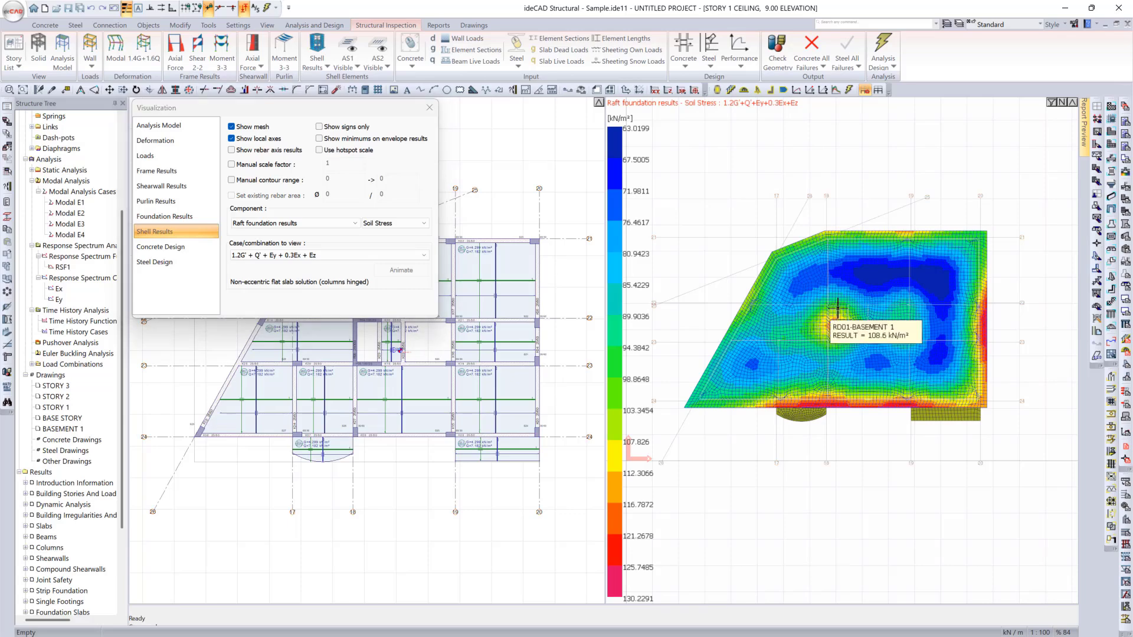
middle_drag(832, 297, 853, 321)
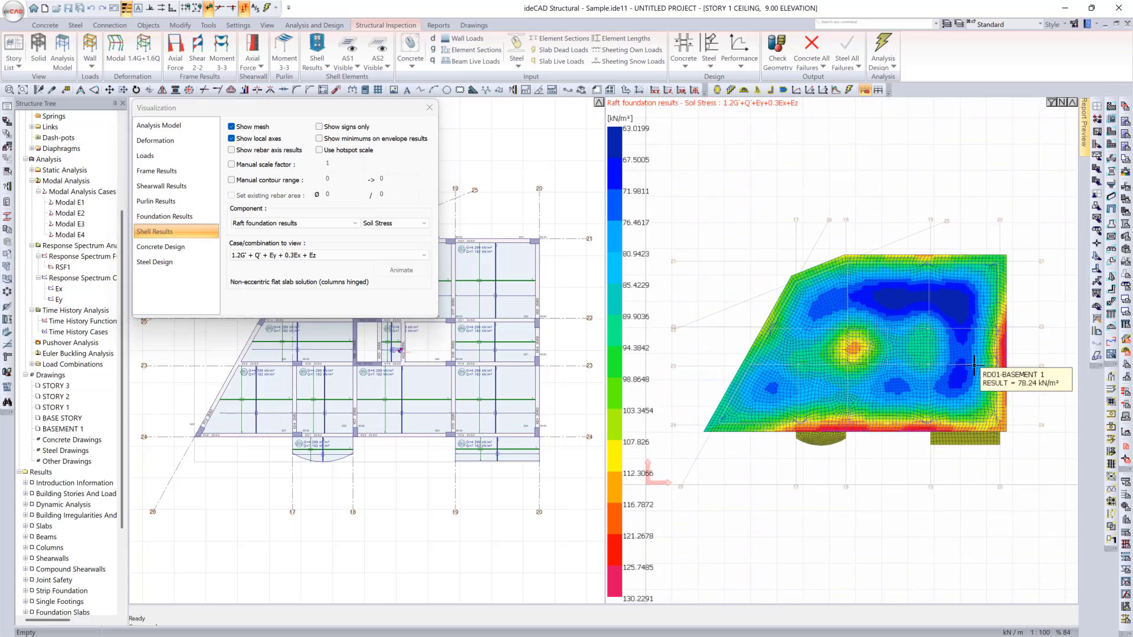
- Inspect the raft foundation's Soil Stress Check results and return the component to Soil Stress
click(397, 223)
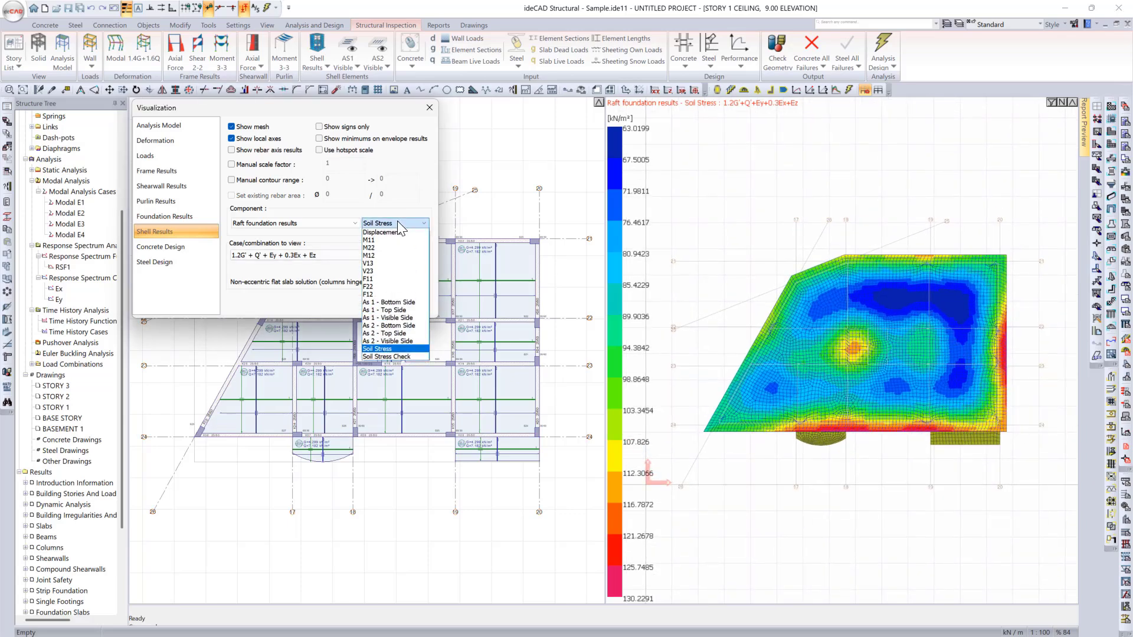
click(419, 356)
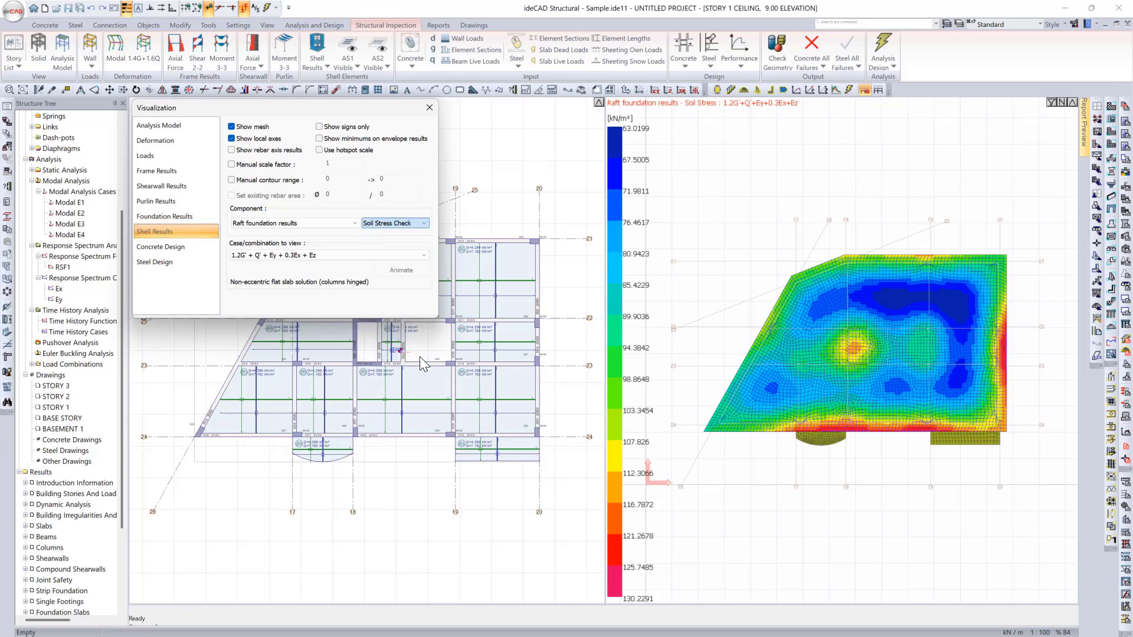
mouse_move(1003, 347)
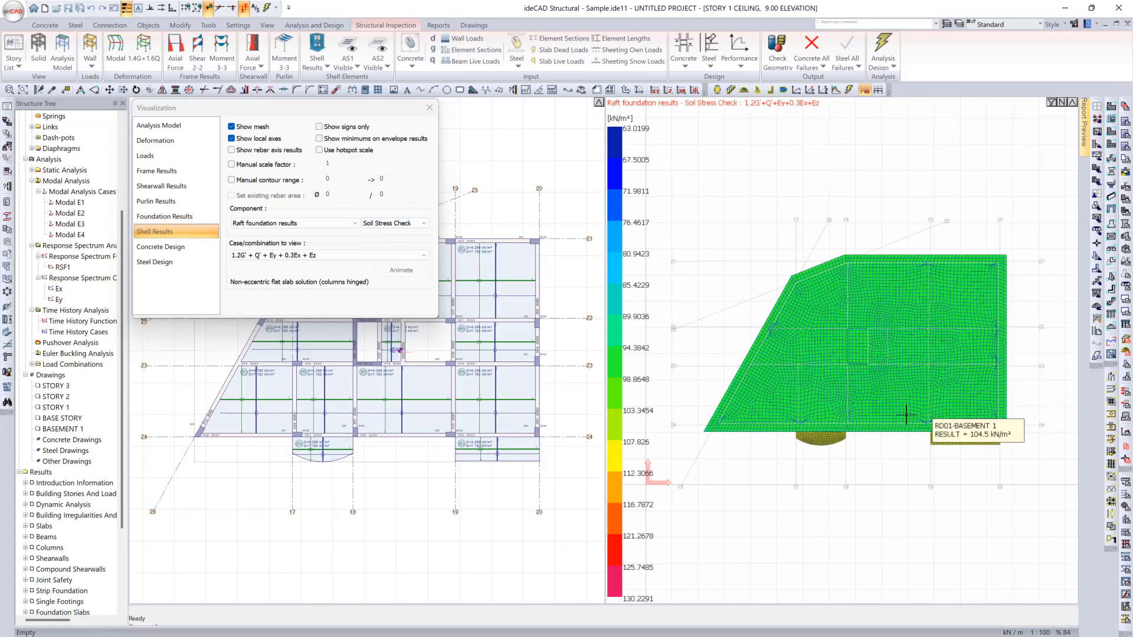
click(402, 227)
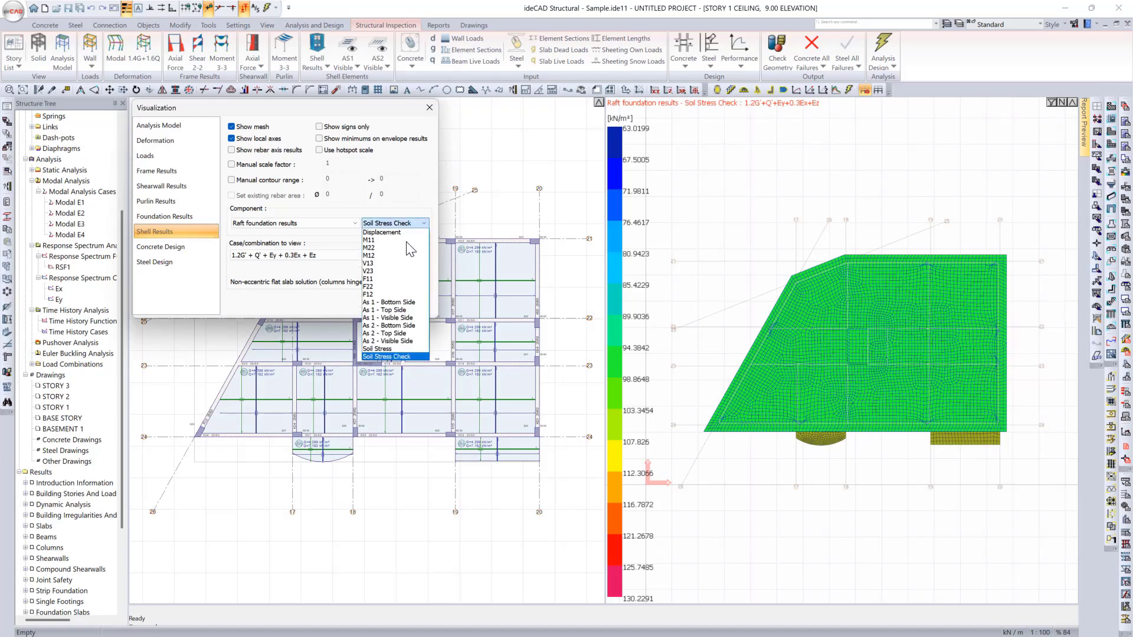
click(412, 351)
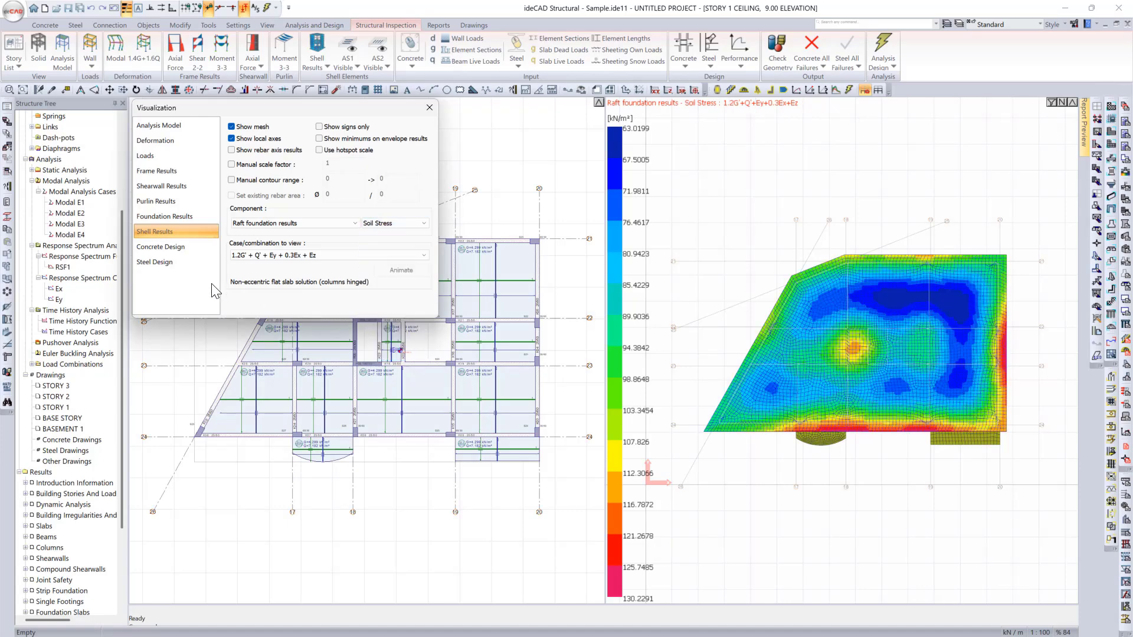
- Display the concrete design output for all failures and examine the whole building in the axonometric view
click(177, 250)
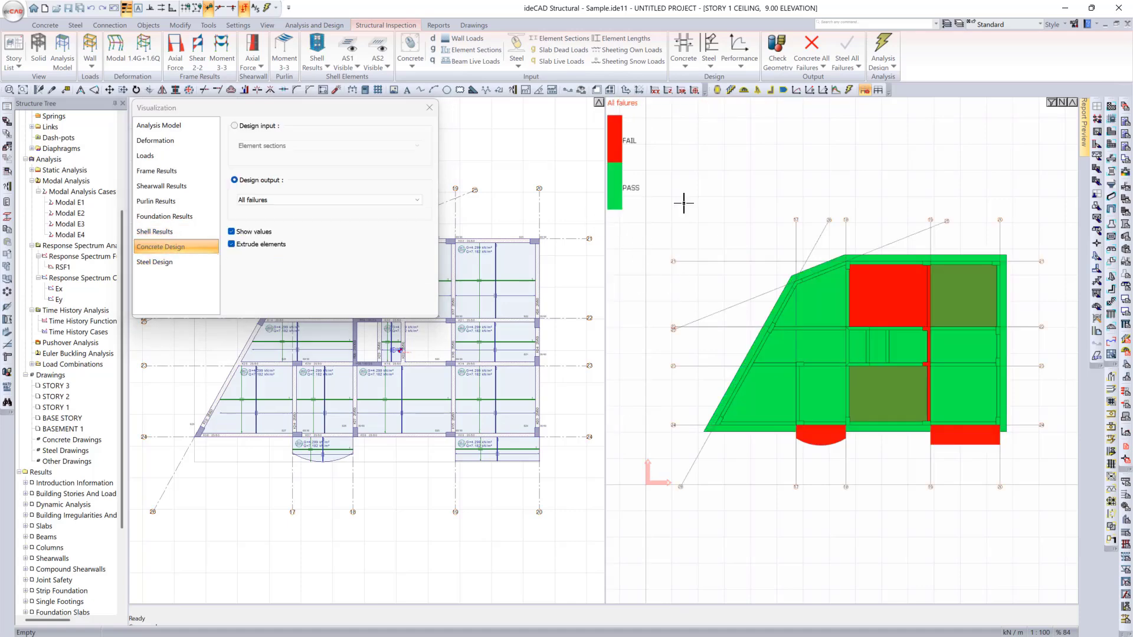
click(266, 25)
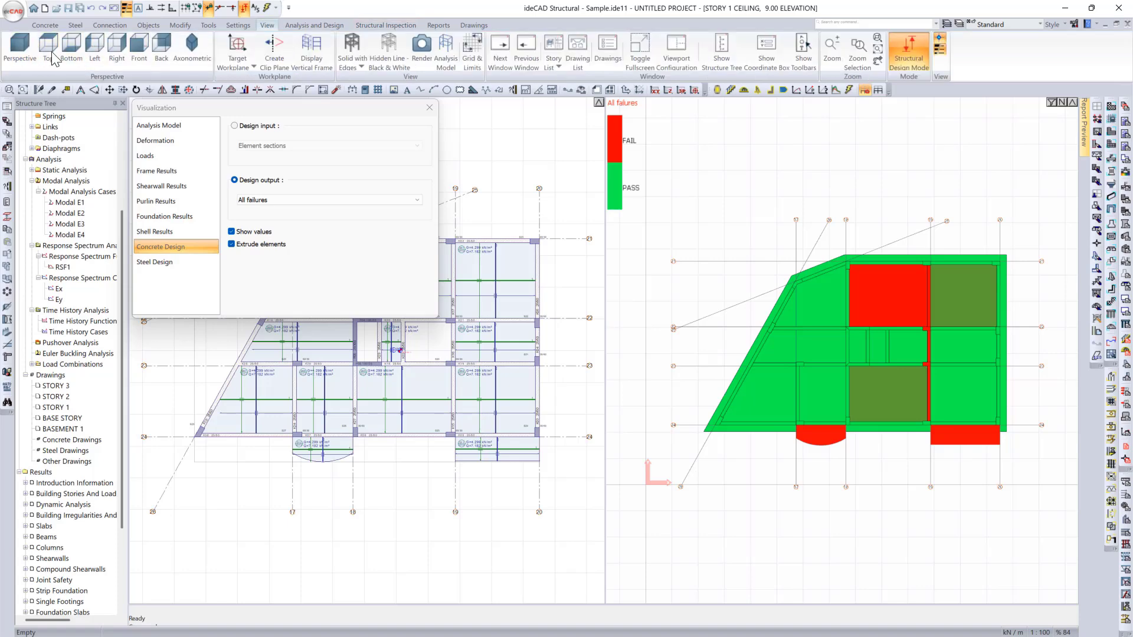
click(22, 49)
scroll(890, 350, down, 5)
middle_drag(888, 336, 959, 384)
click(192, 50)
middle_drag(837, 231, 838, 295)
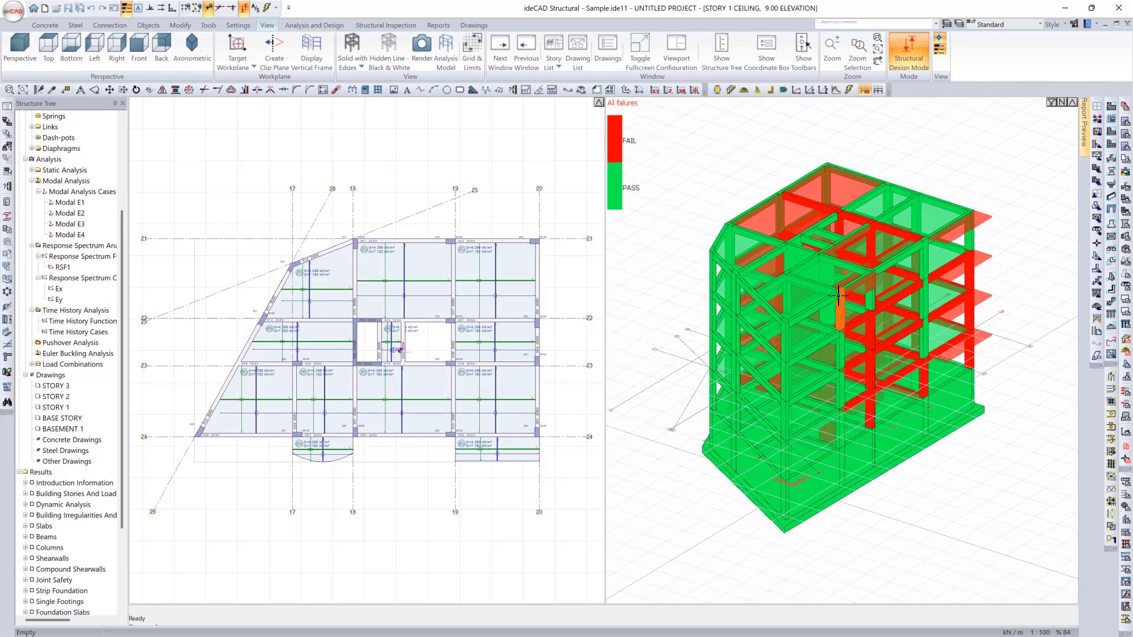
- Show the concrete design inputs for element materials, review the available input types, and display the shearwall groups
right_click(651, 299)
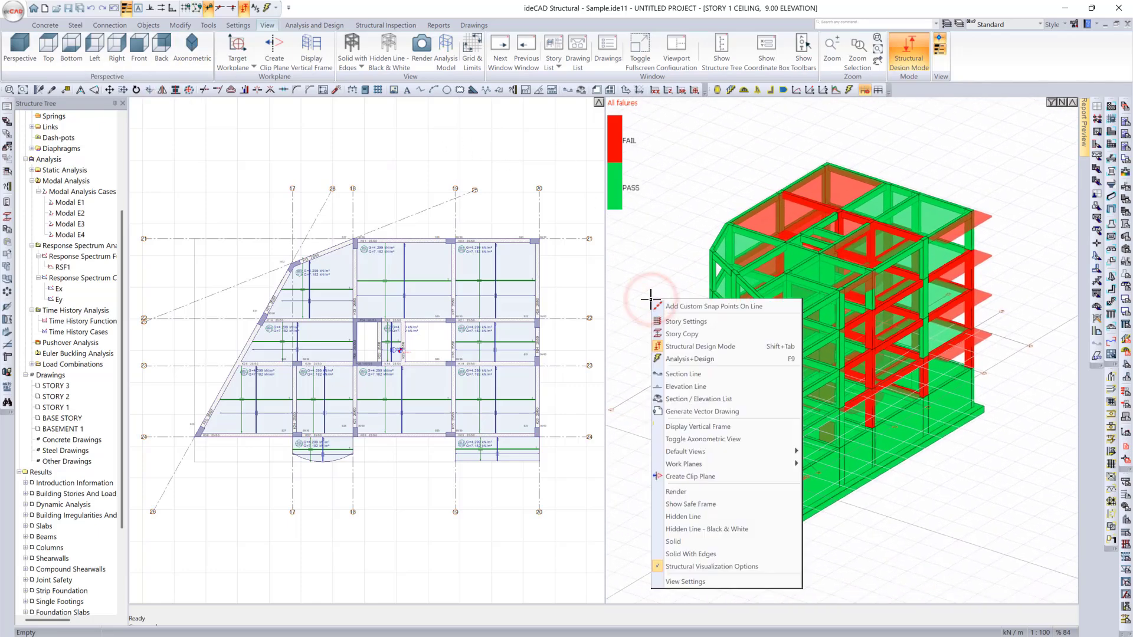
click(710, 565)
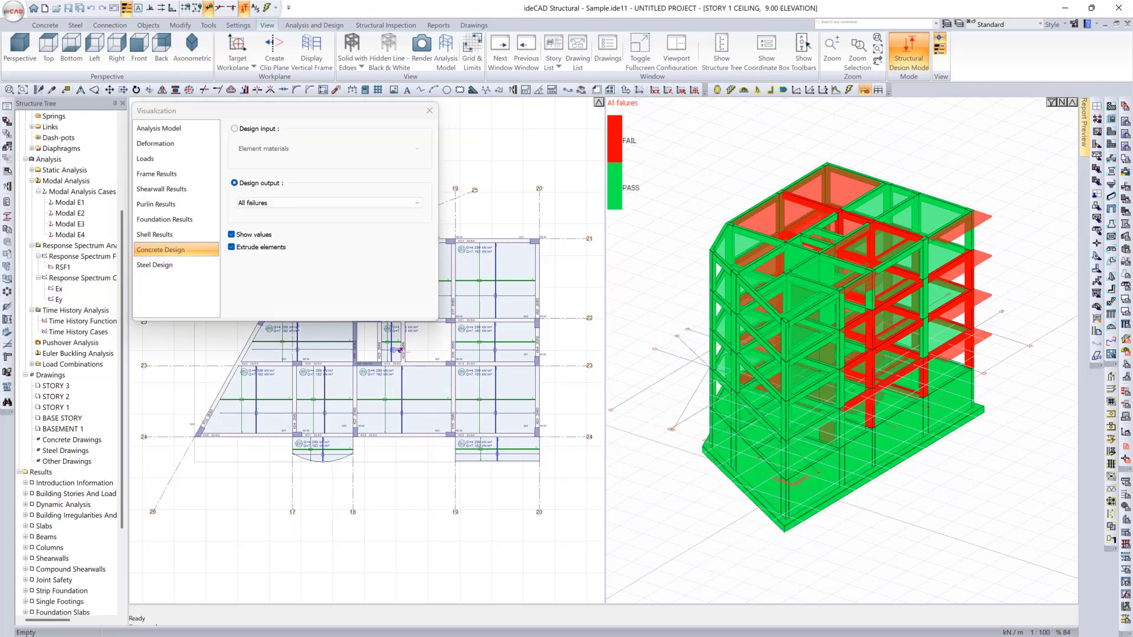
click(270, 130)
click(288, 149)
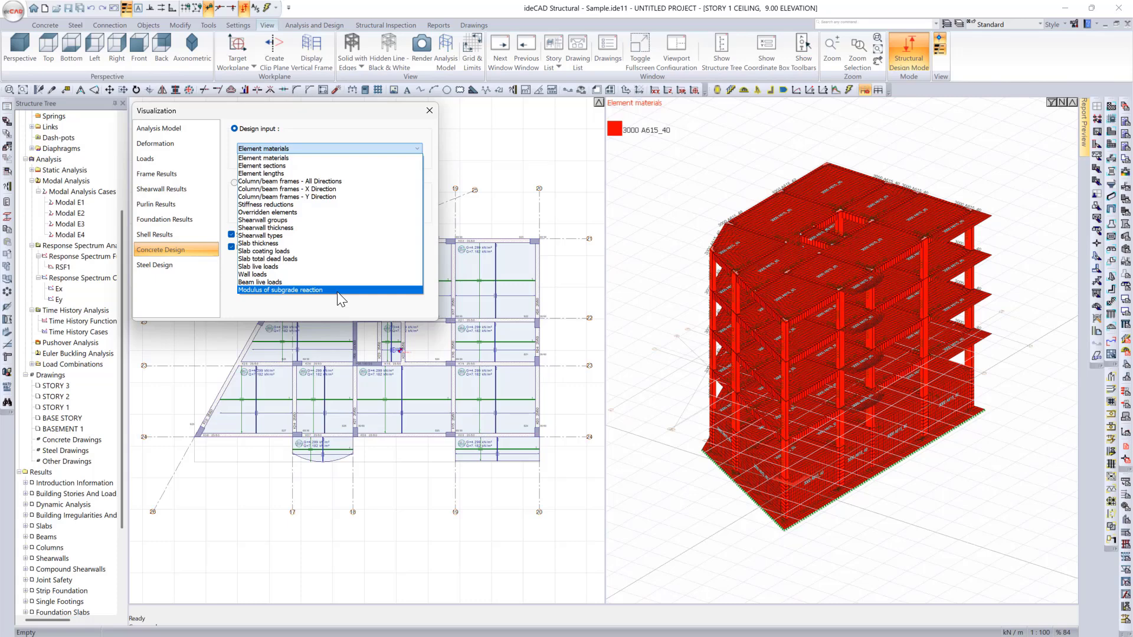
click(311, 220)
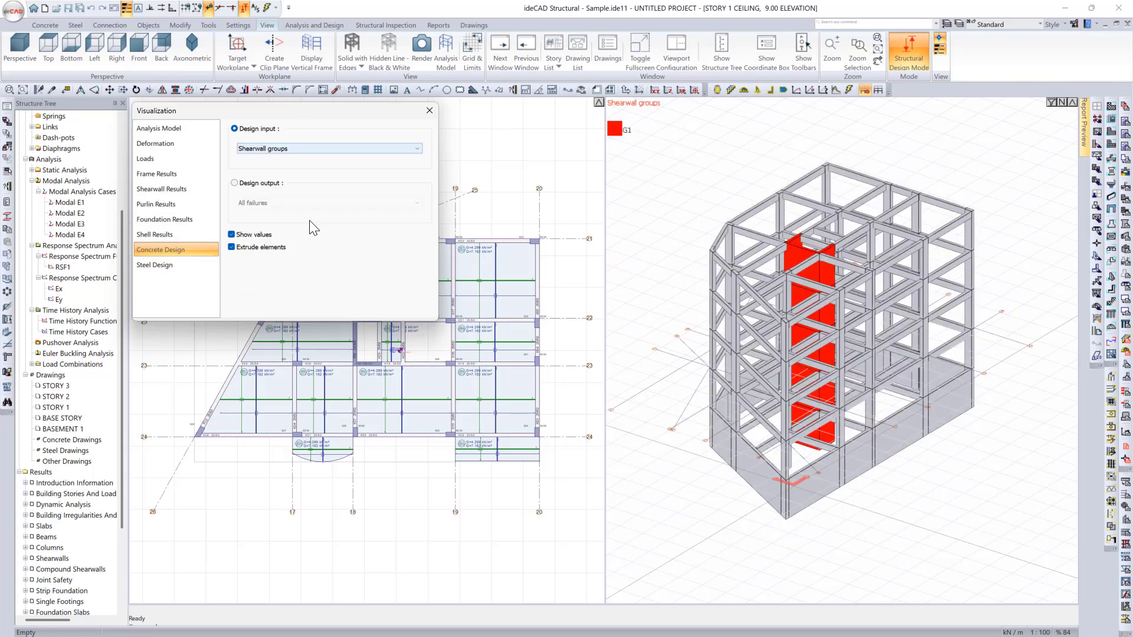
- Switch to the Concrete capacity ratio design output and compare the building's display with and without extruded elements
click(275, 182)
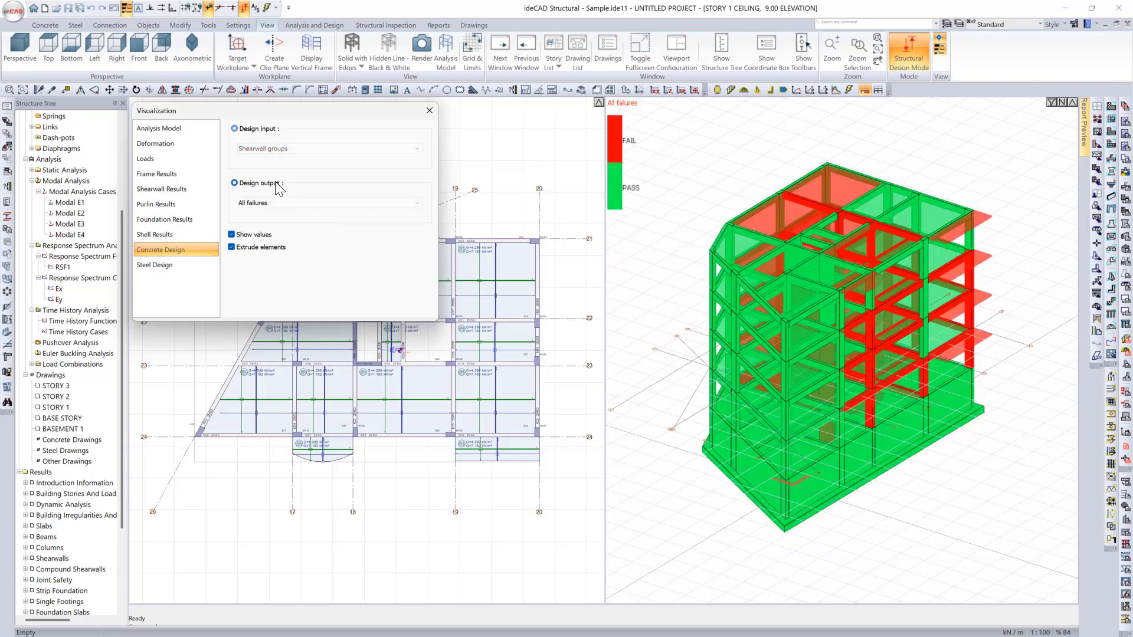
click(337, 205)
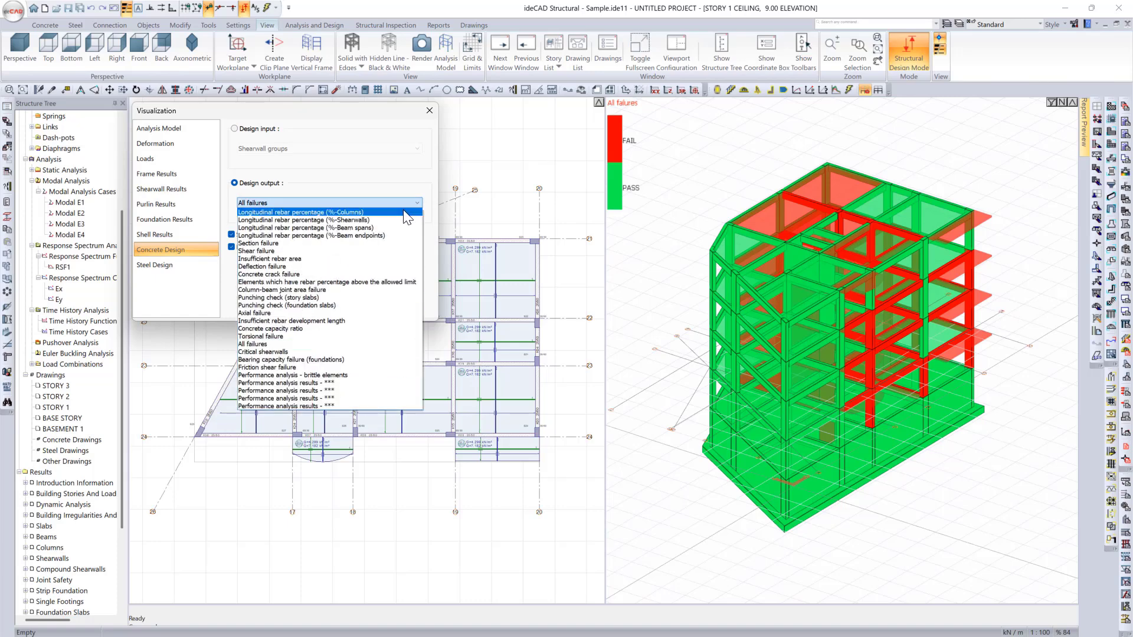
click(282, 328)
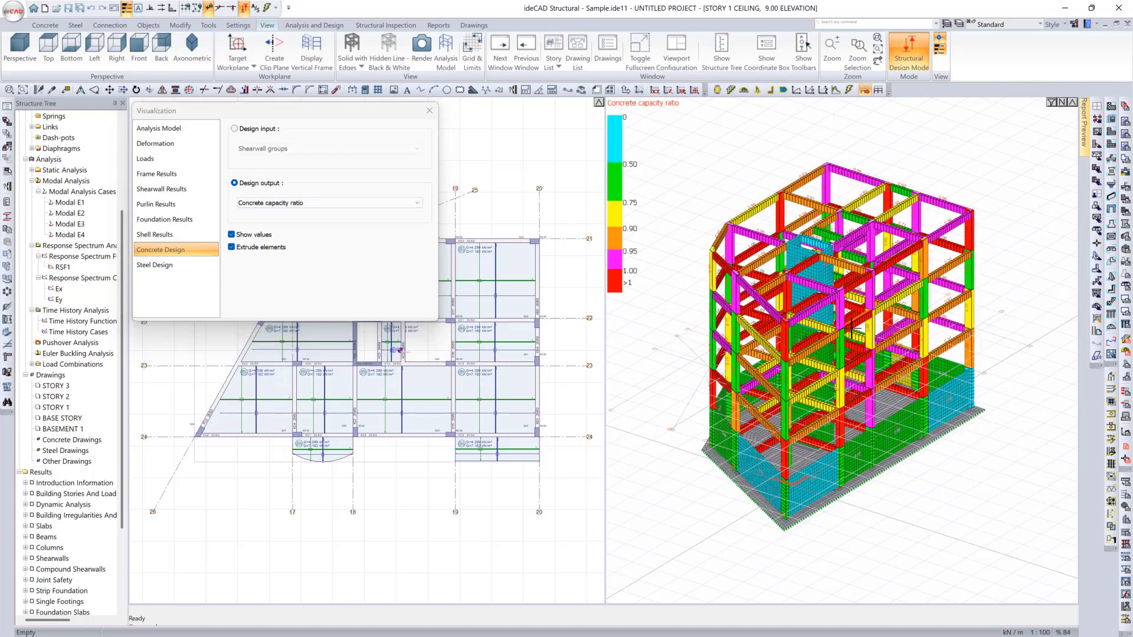
middle_drag(810, 355, 876, 317)
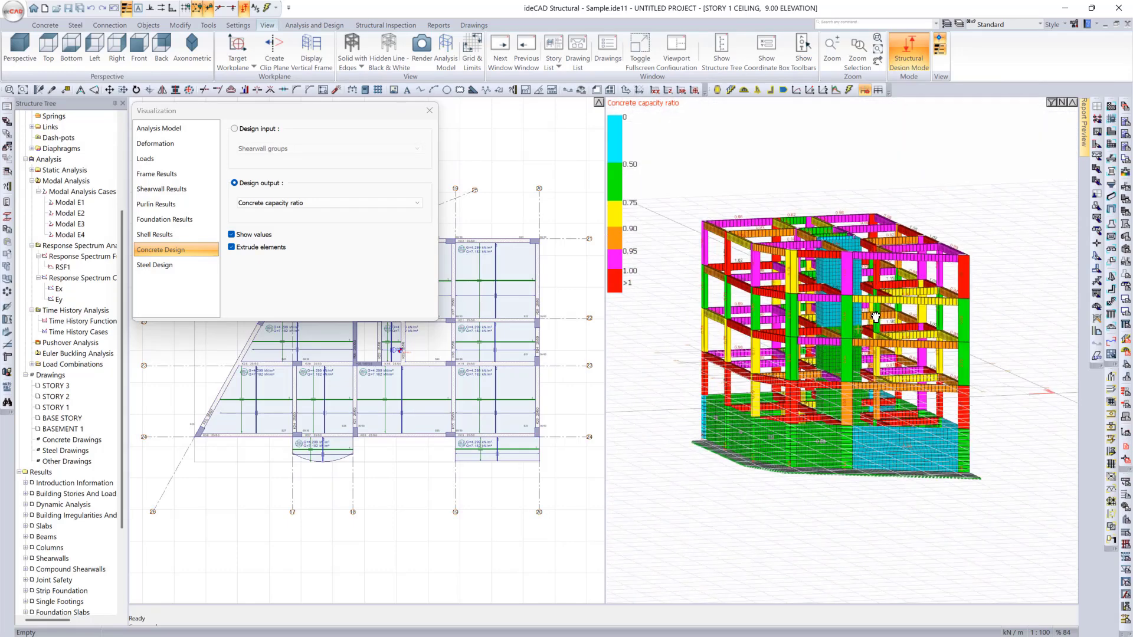
click(268, 247)
click(268, 247)
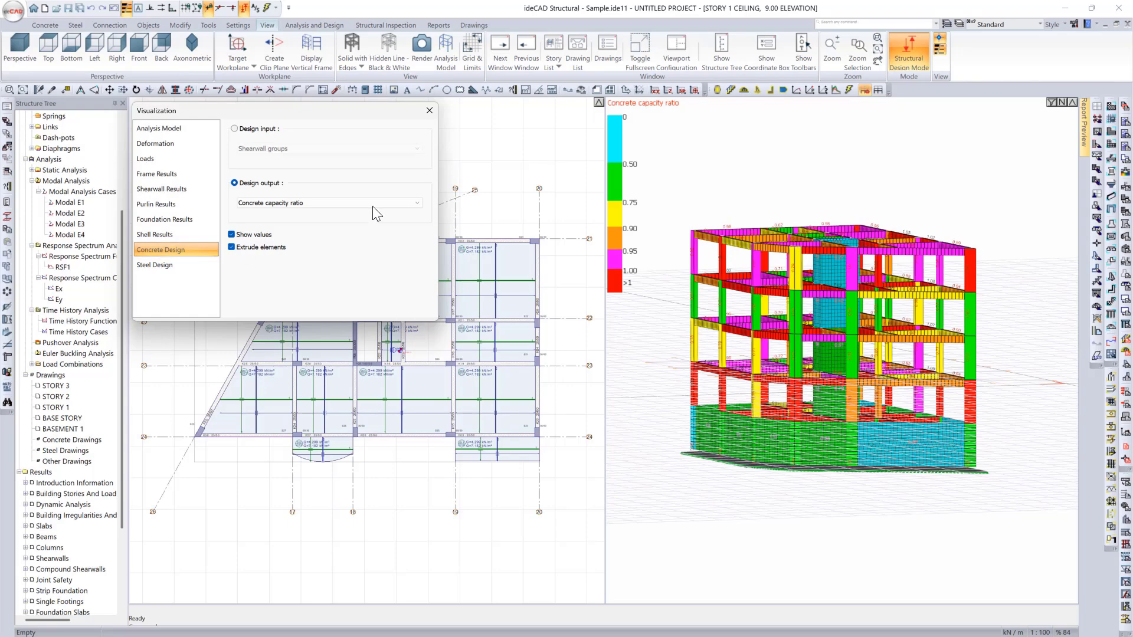
- Set the 3D window to the axonometric view and display the building as a solid model
middle_drag(826, 284, 938, 321)
scroll(870, 319, up, 1)
click(192, 56)
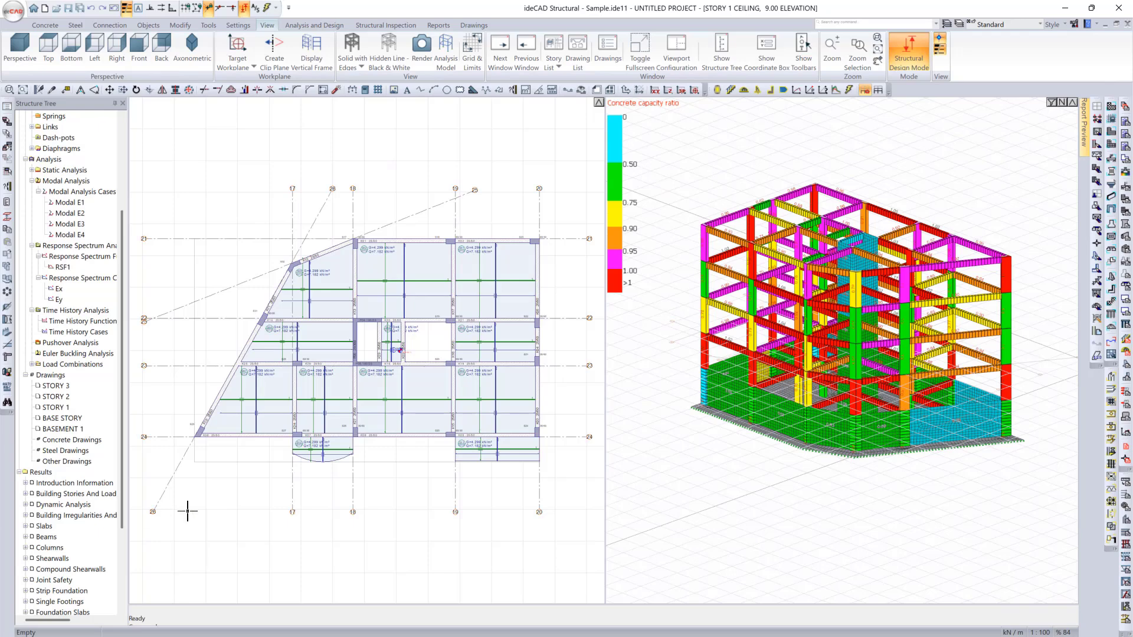
right_click(645, 416)
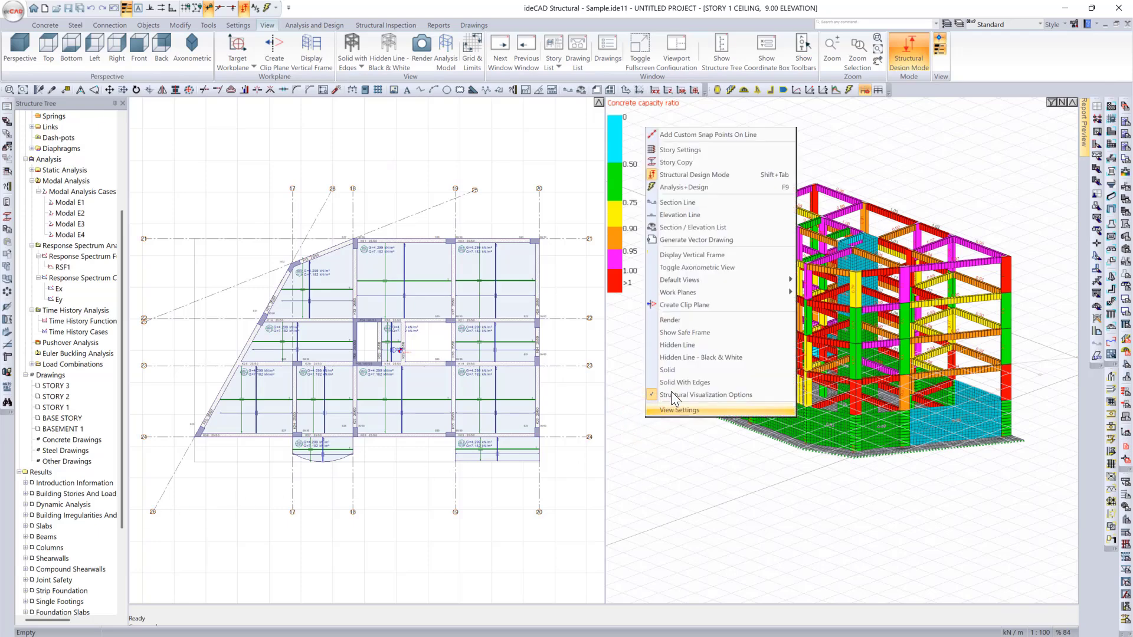
click(673, 370)
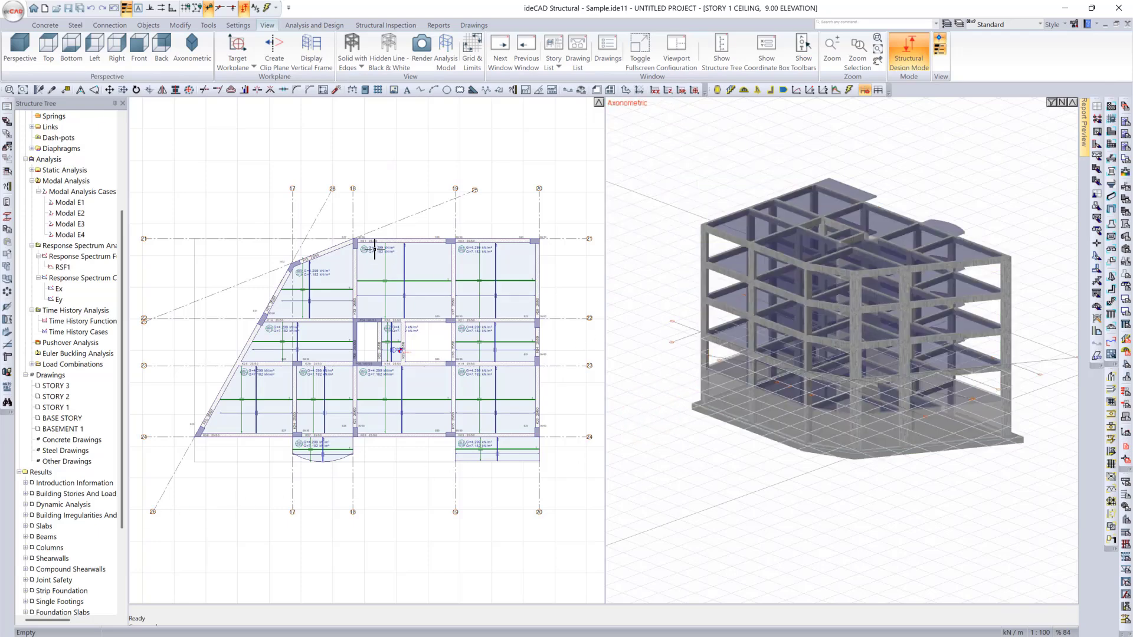